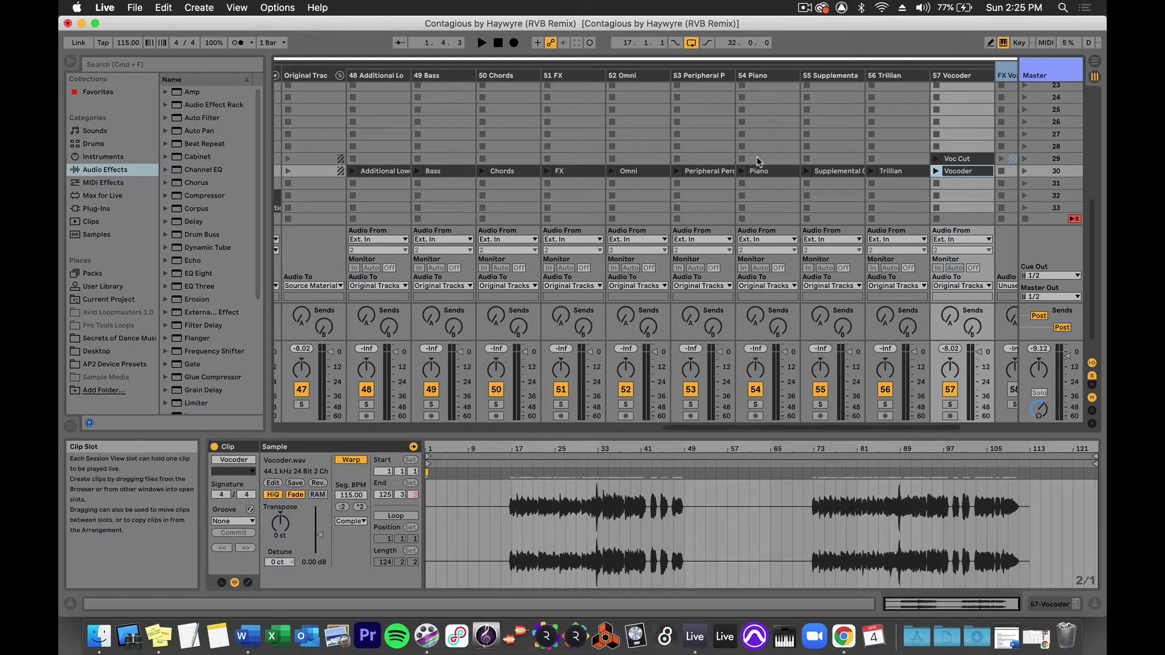
Play all the original stems together by launching scene 30, and stop the playback and all clips
left_click(1024, 172)
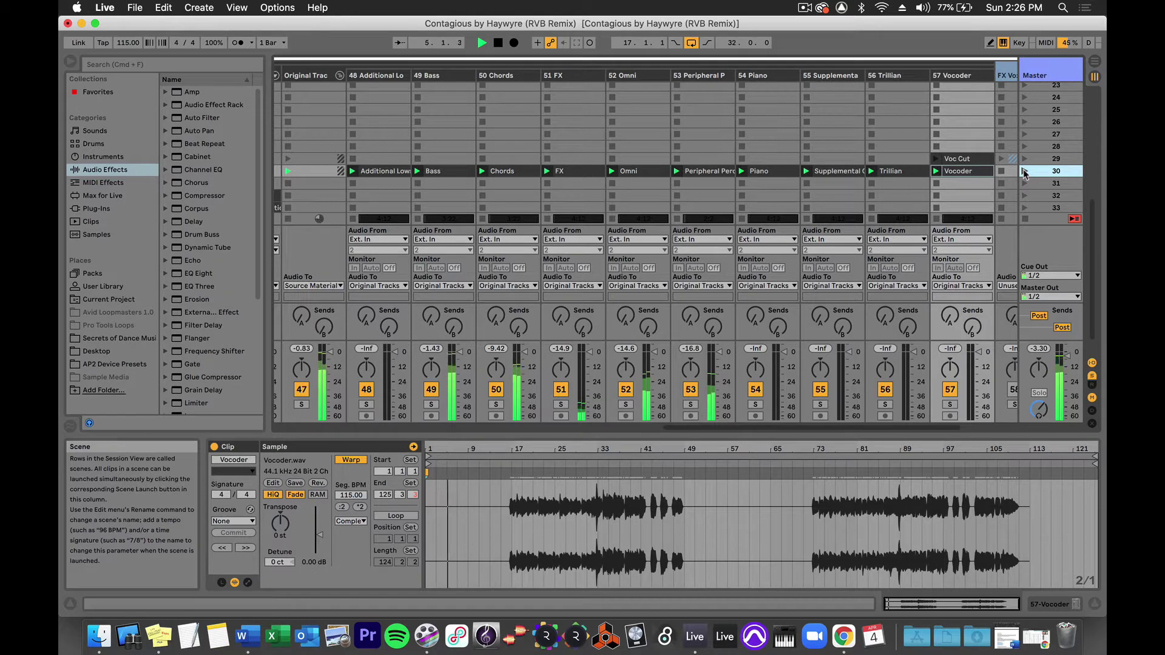
key("space")
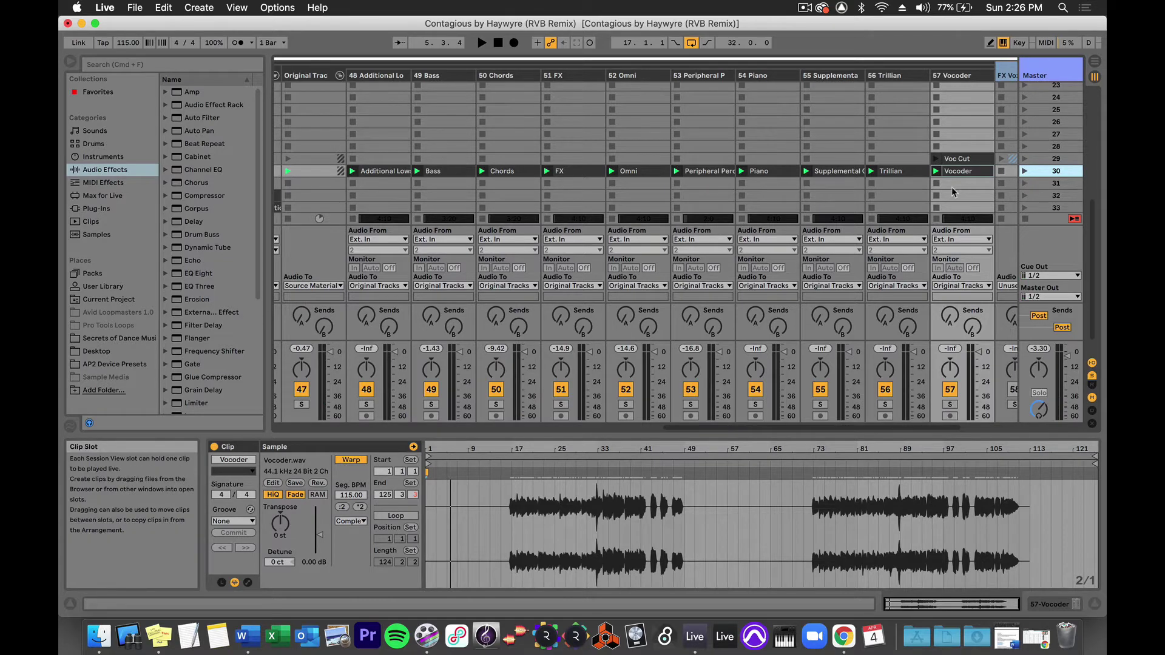
left_click(1028, 225)
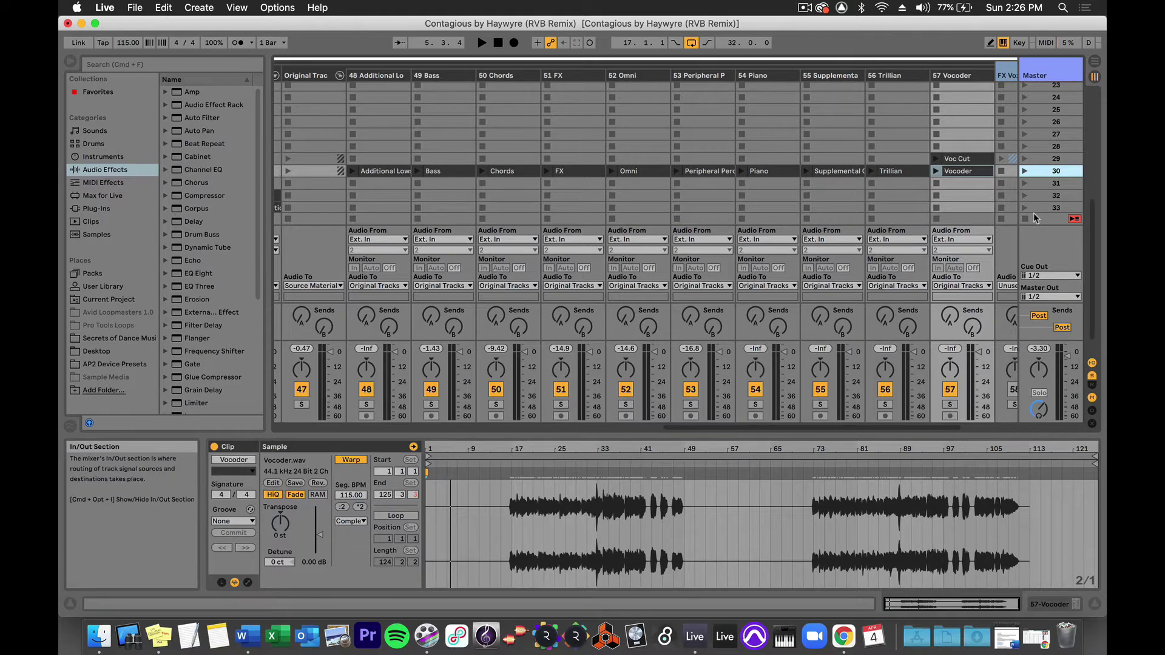
Audition the Vocoder clip in scene 30 from about bar 17, and stop the clip
left_click(951, 176)
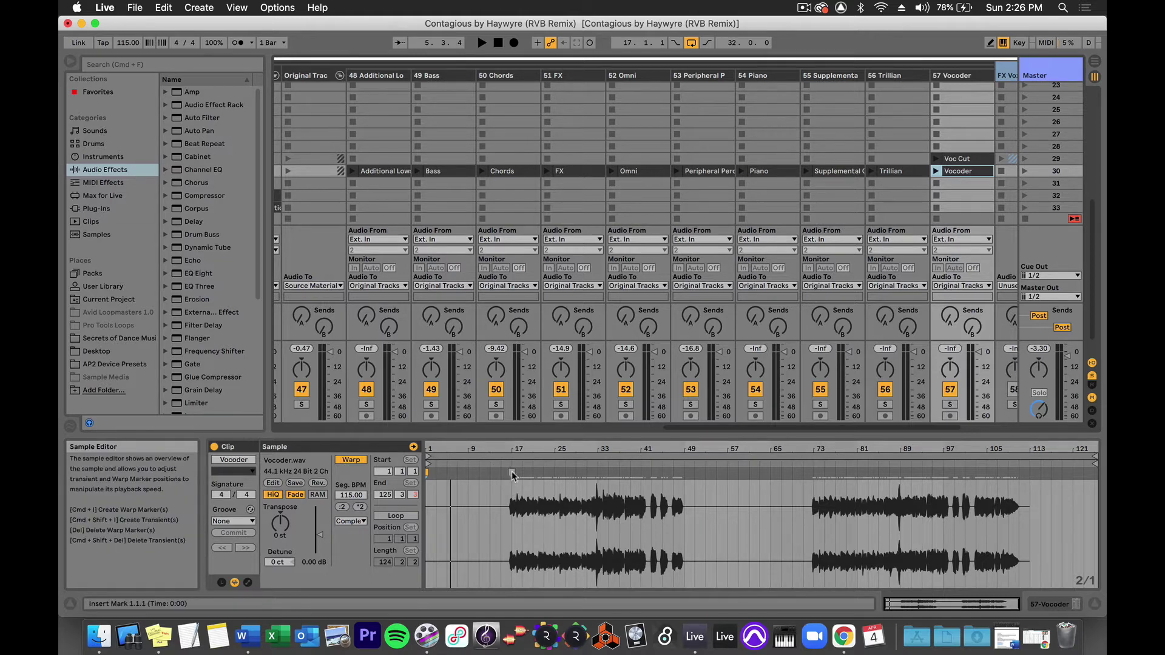
left_click(512, 465)
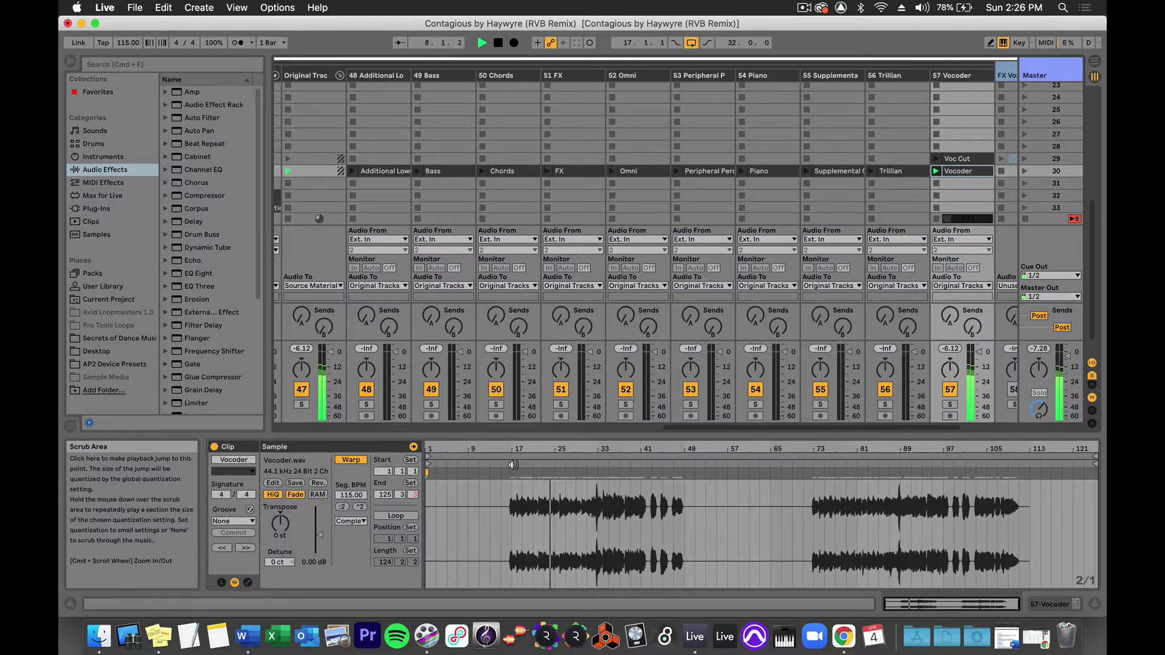
key("space")
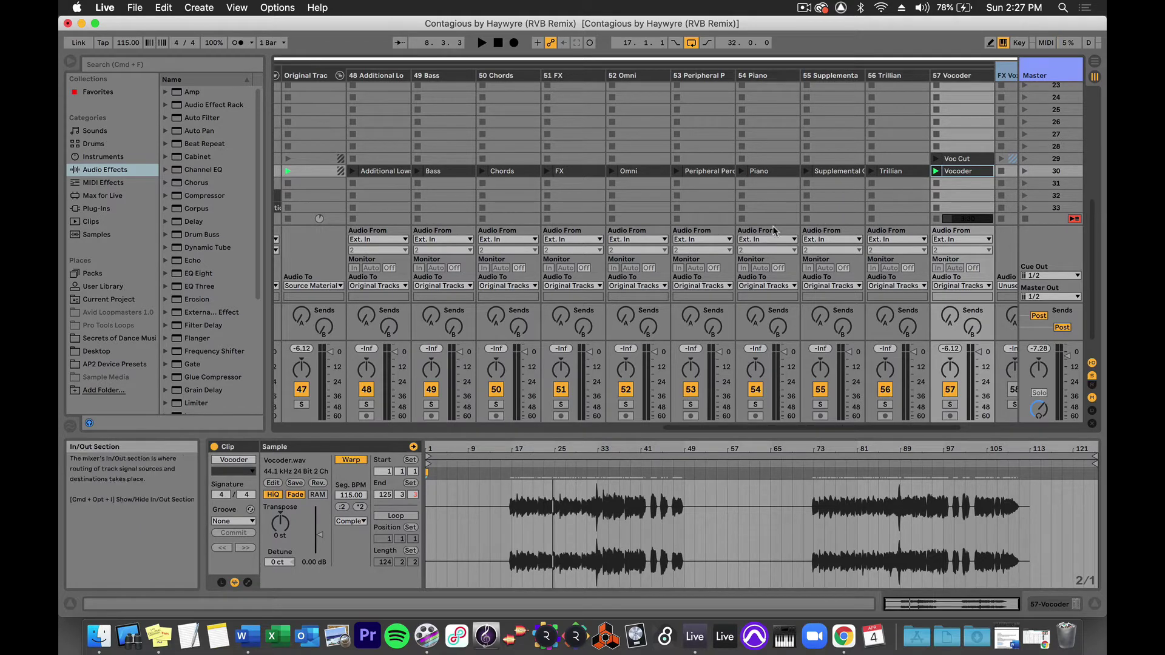
left_click(936, 183)
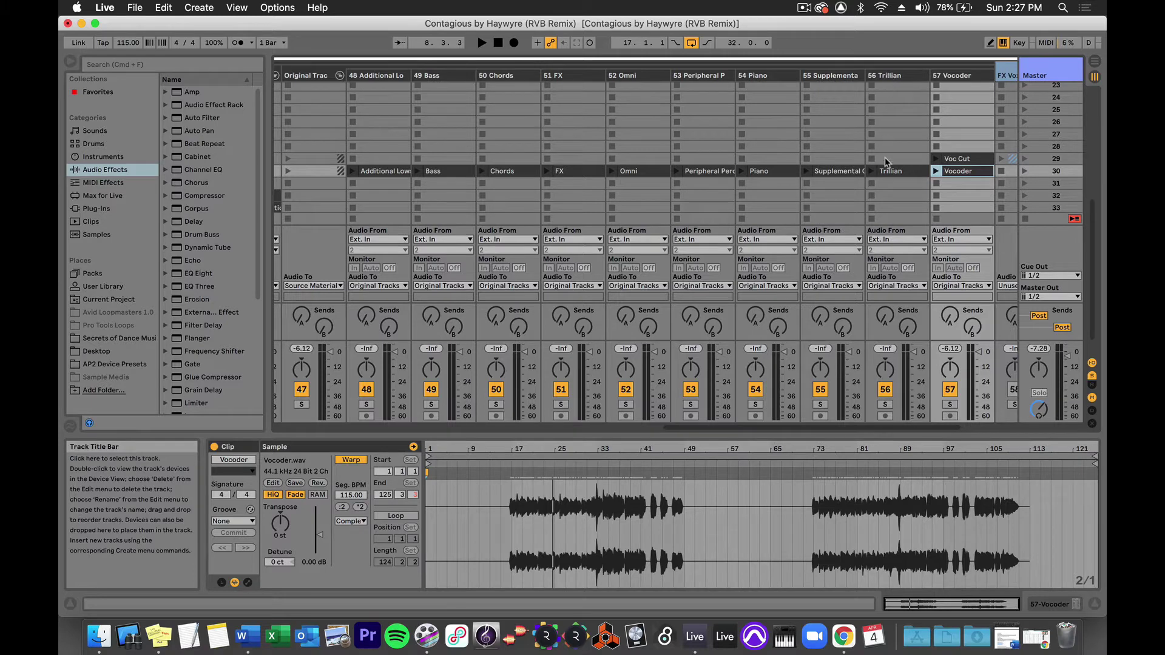
Audition the Trillian clip from about bar 57, where its audio begins, and stop the clip
left_click(887, 172)
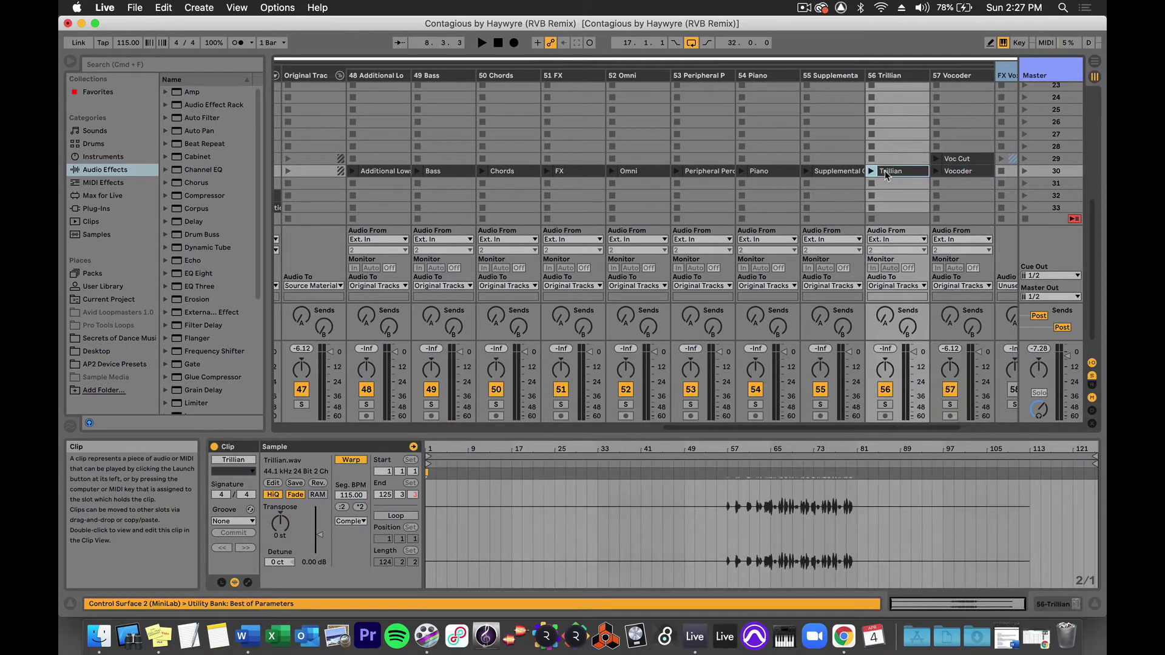
left_click(728, 463)
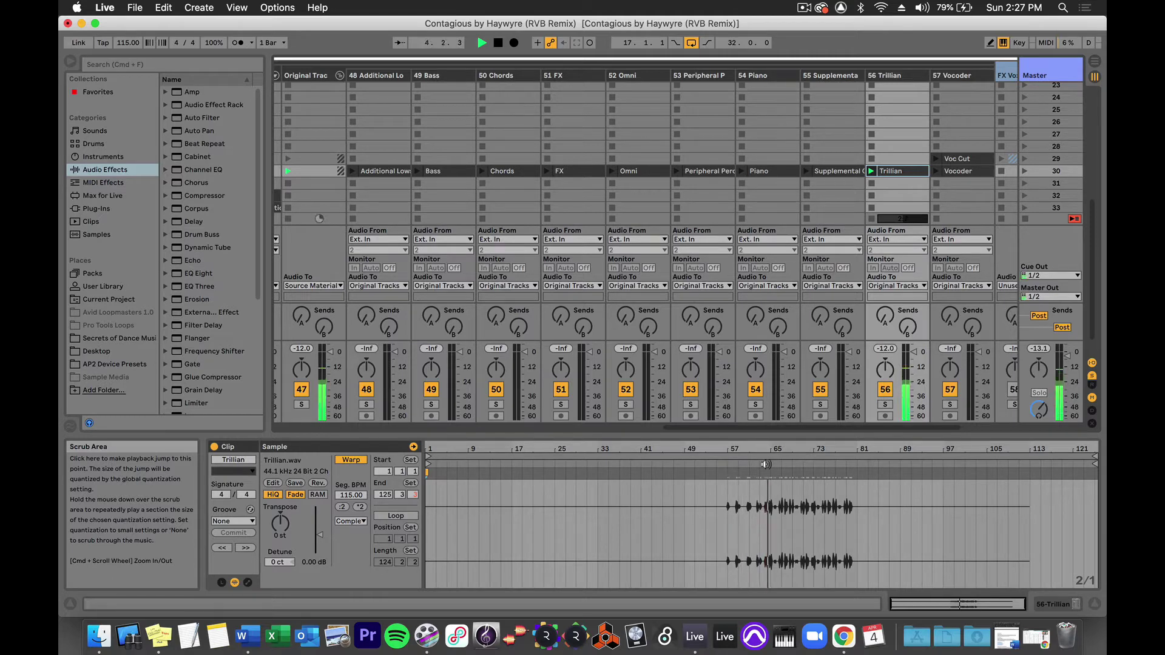
key("space")
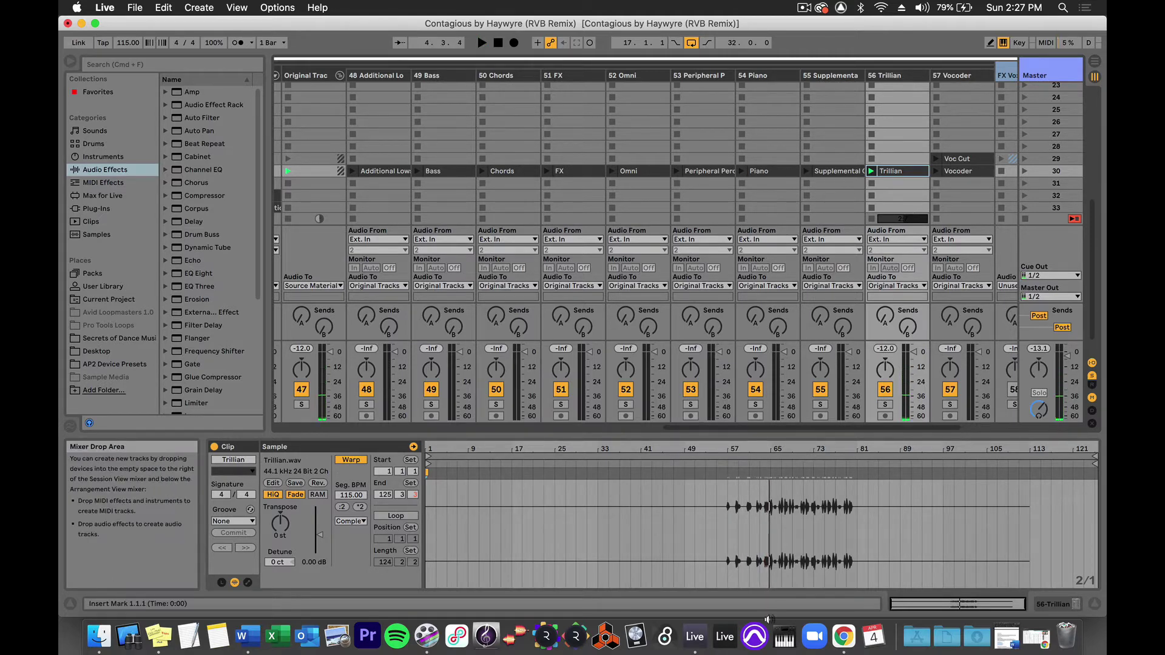
left_click(872, 185)
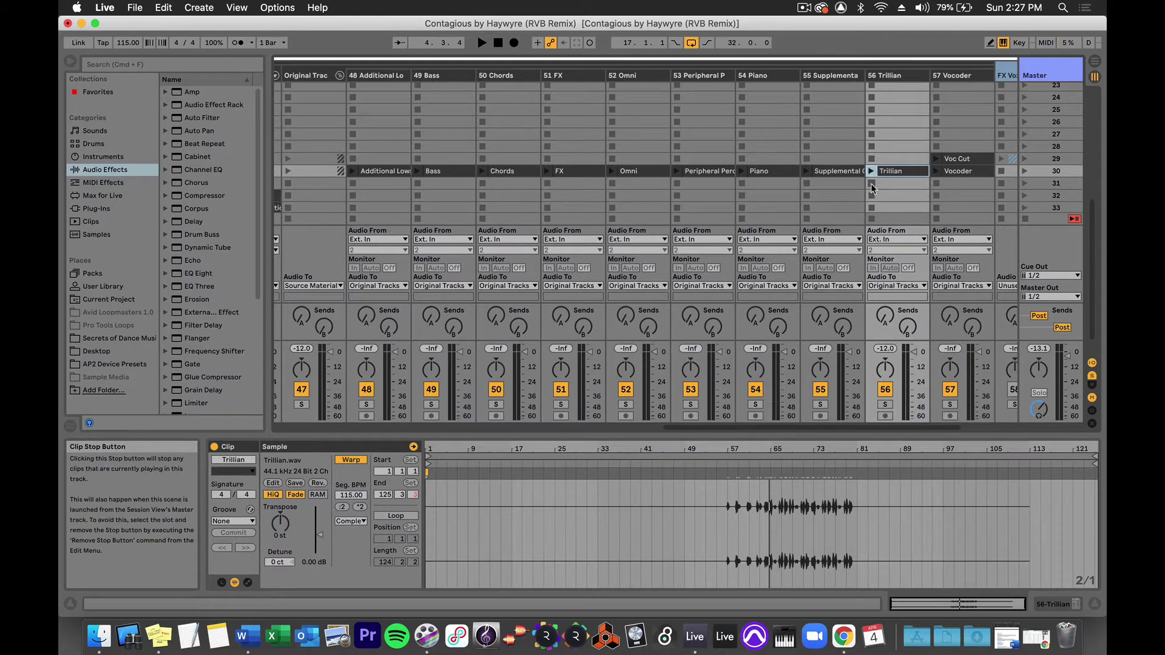
Widen the Supplemental Chords track slightly and audition its clip from about bar 33
left_click(833, 173)
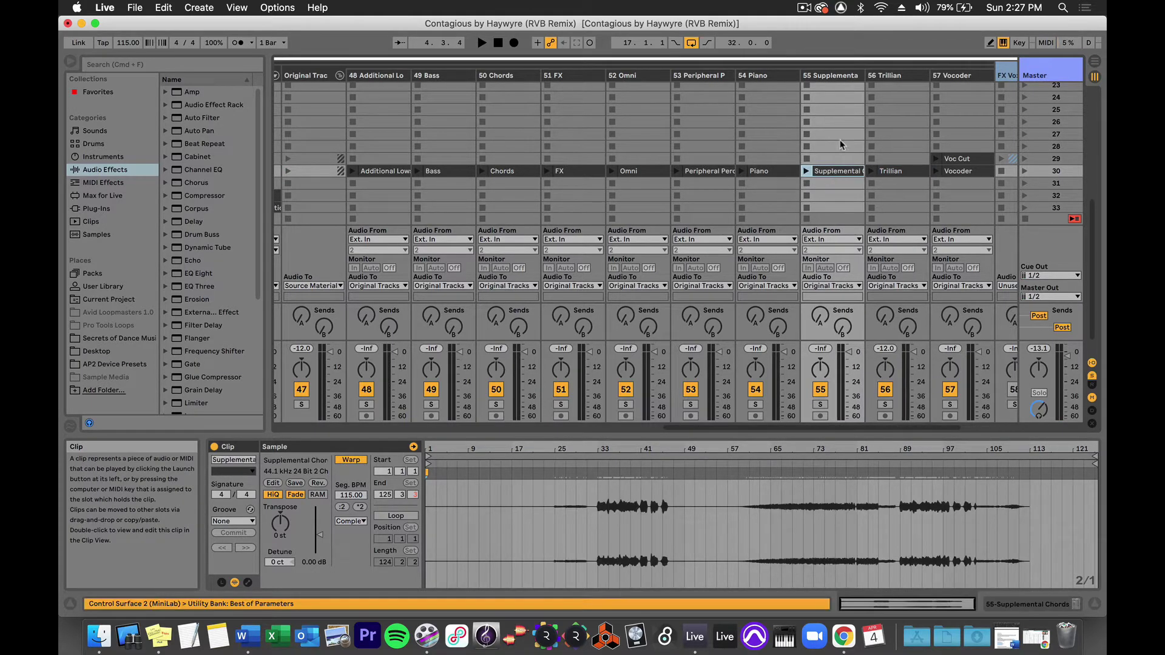
mouse_move(864, 75)
left_mouse_down()
mouse_move(886, 83)
mouse_move(874, 82)
left_mouse_up()
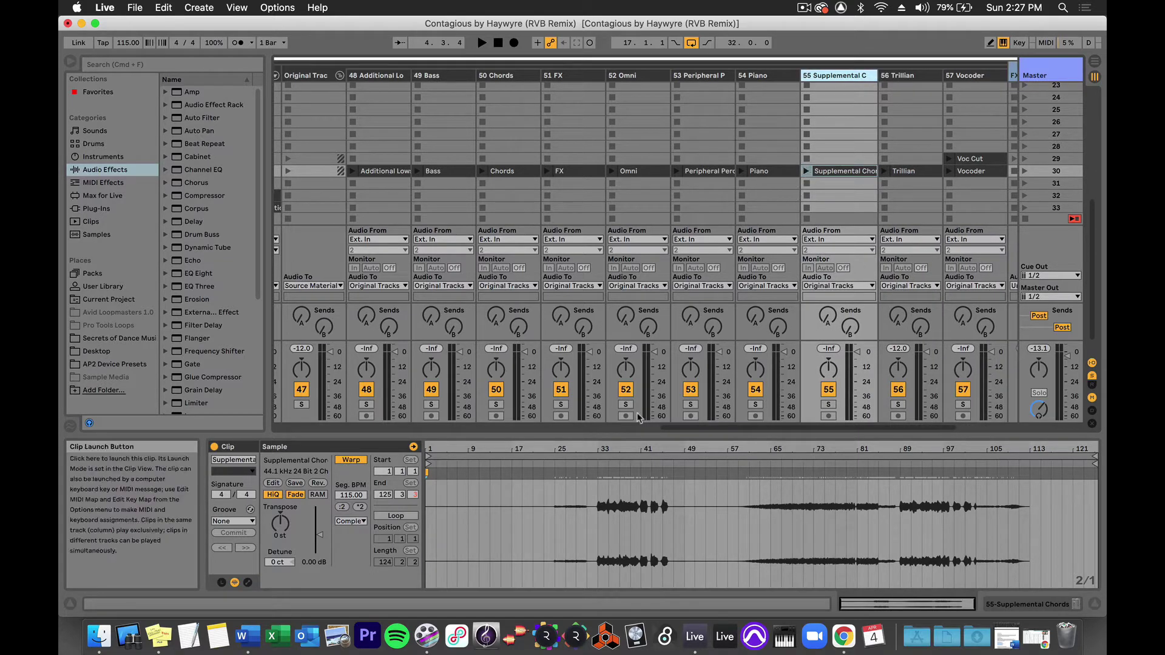
left_click(597, 465)
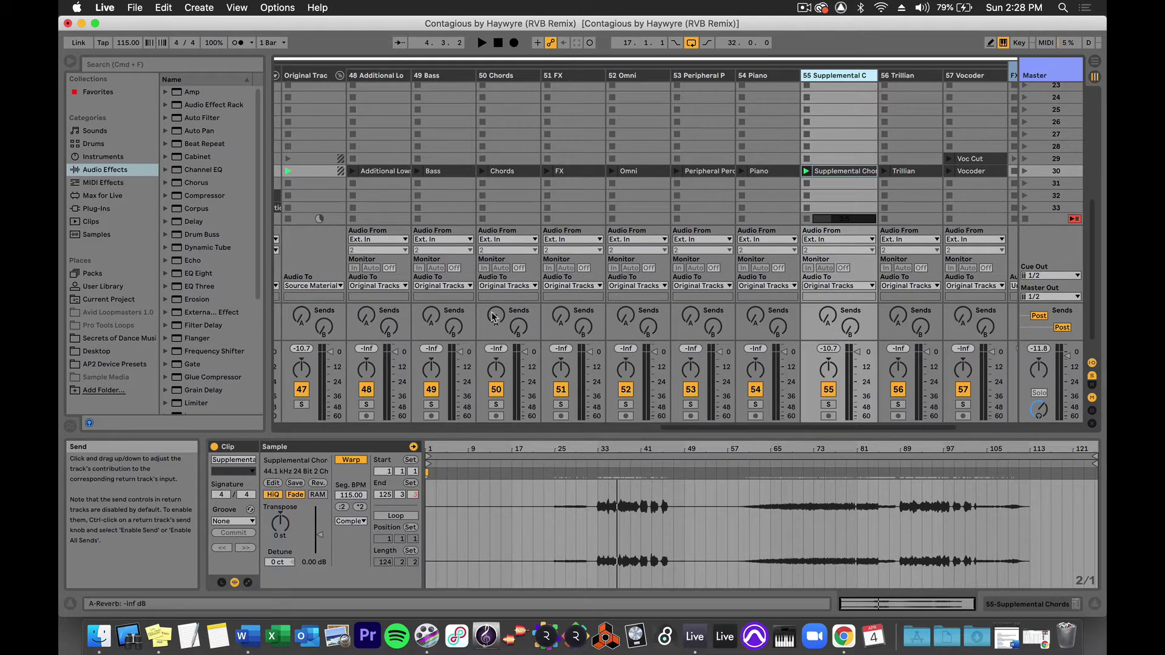
Audition the Chords clip from its start, and stop both the Chords and Supplemental Chords clips
left_click(508, 174)
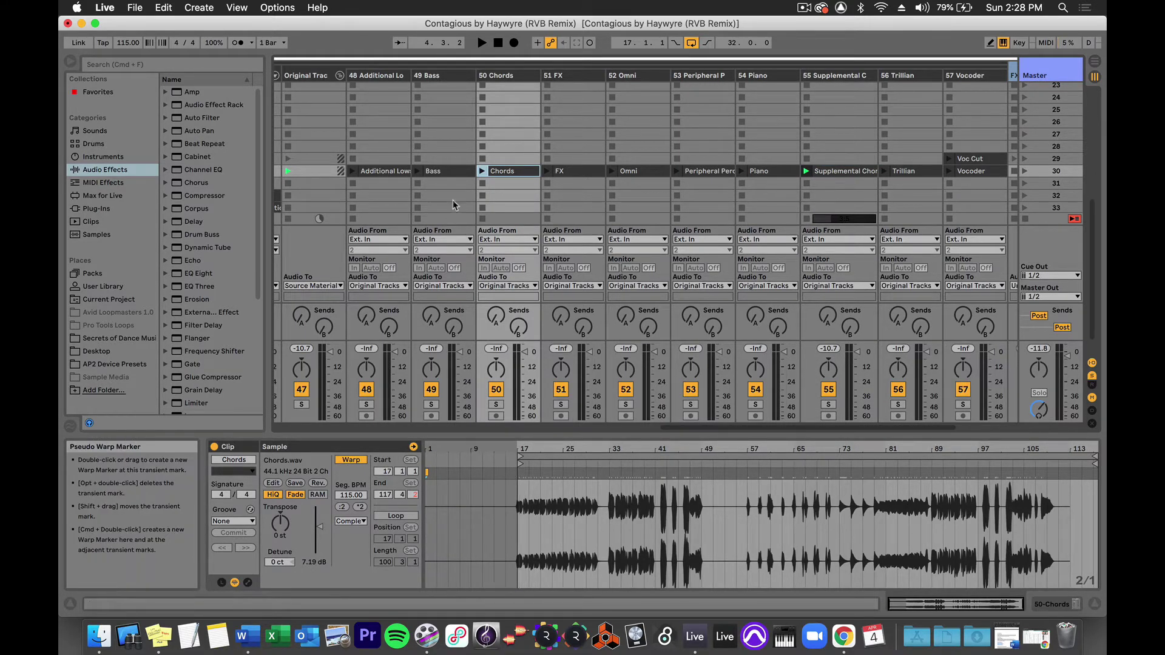
left_click(482, 171)
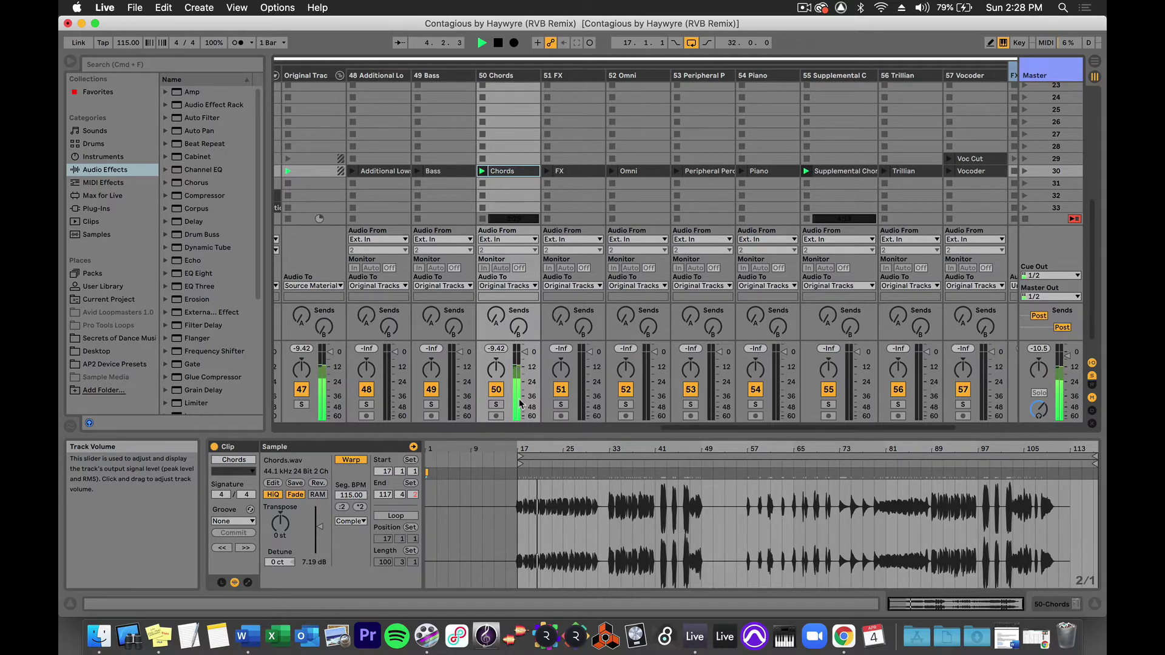
key("space")
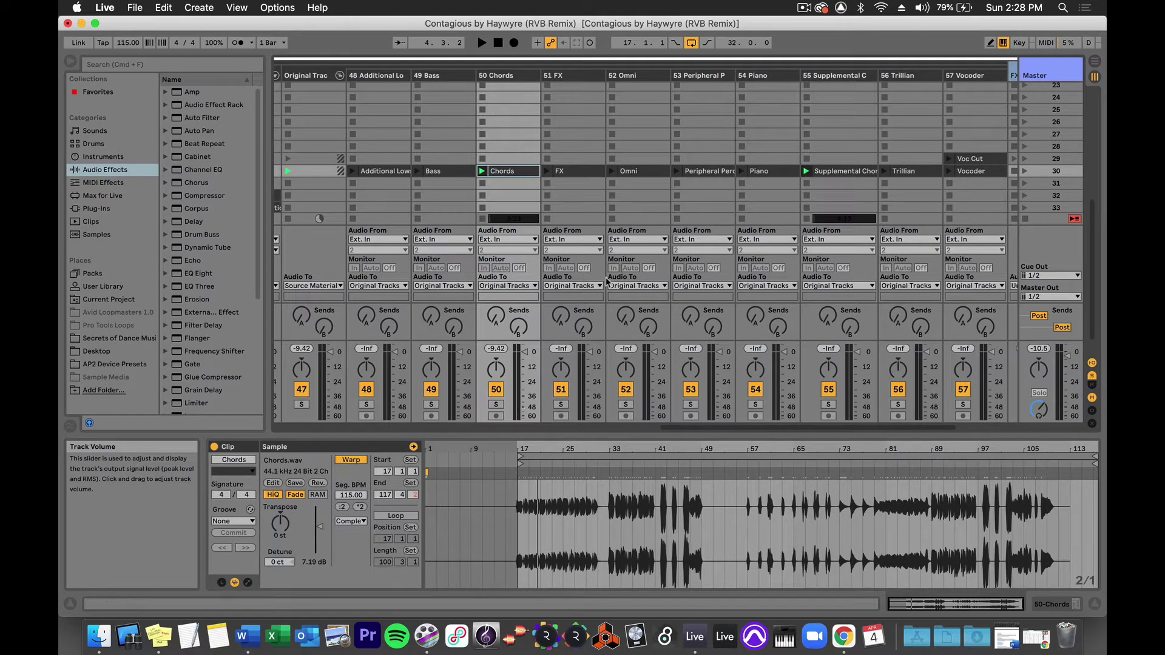
left_click(490, 186)
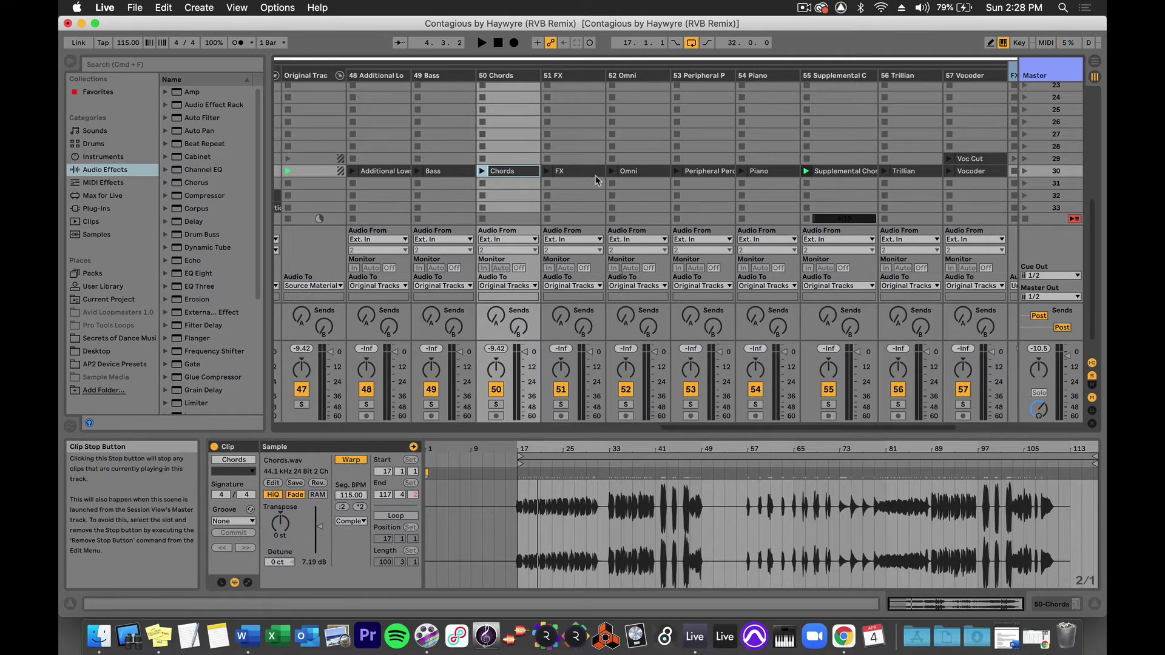
left_click(807, 185)
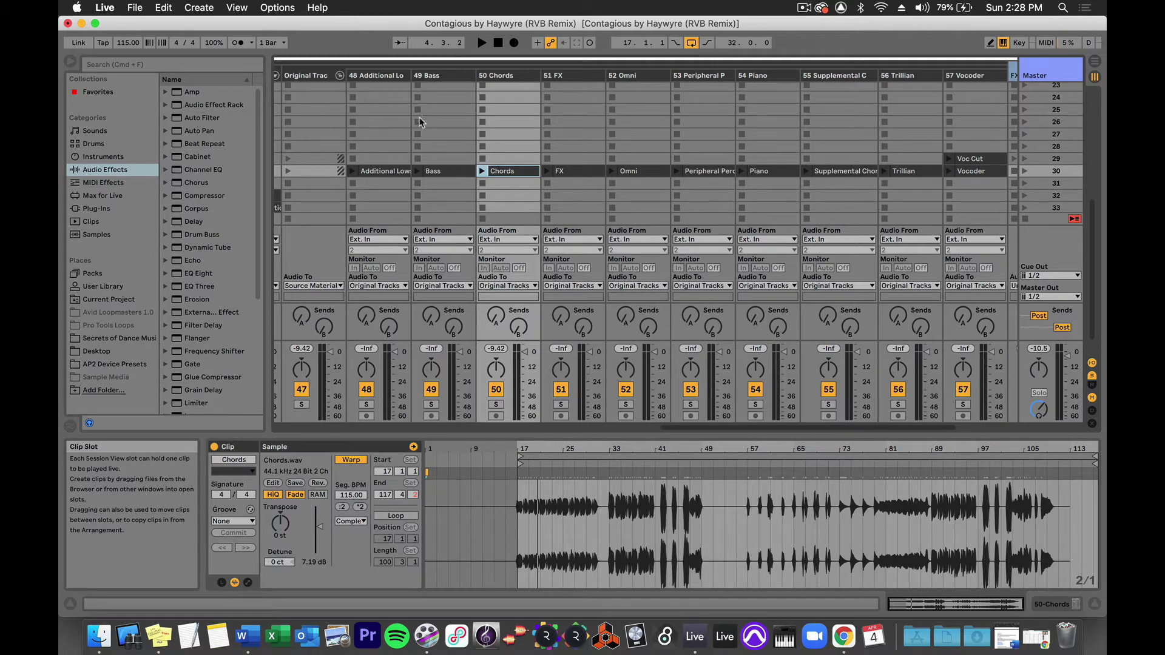
Solo the Vocoder track and audition its scene 30 clip from about bar 17 and about bar 32
scroll(437, 175, "right", 5)
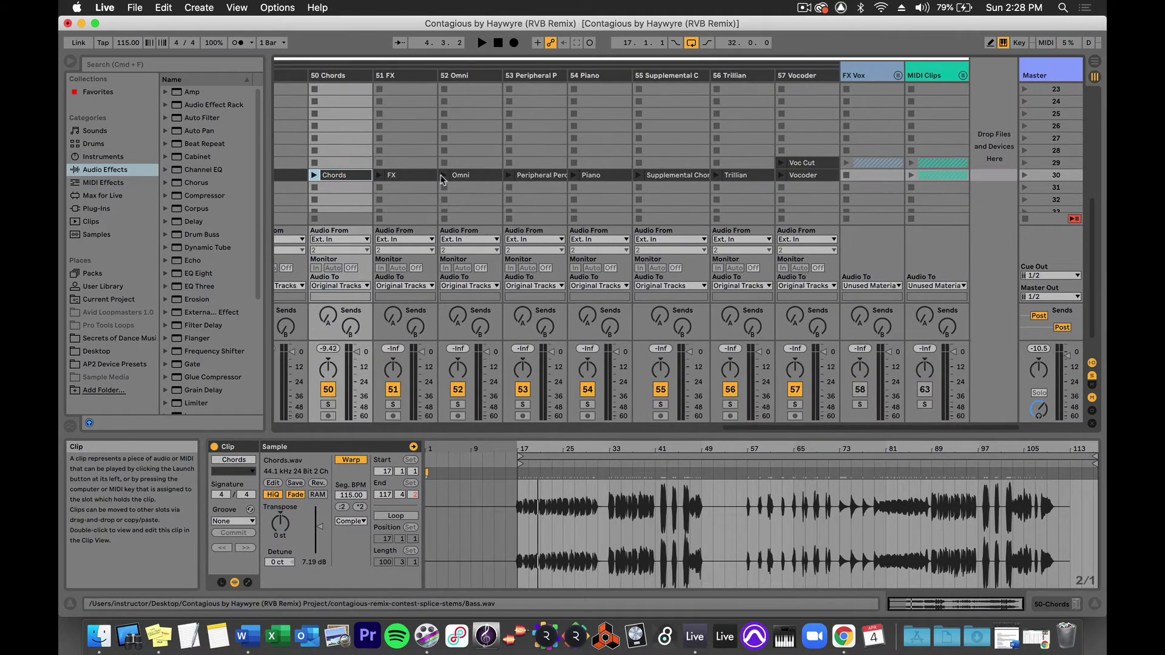
scroll(441, 180, "up", 1)
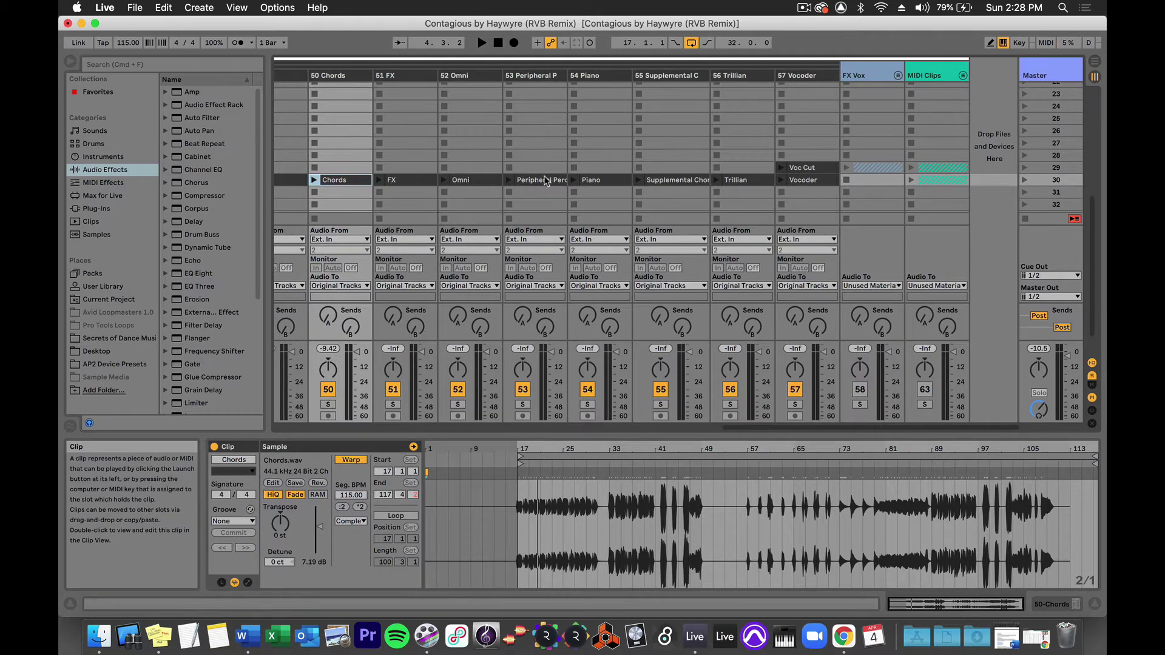
left_click(797, 181)
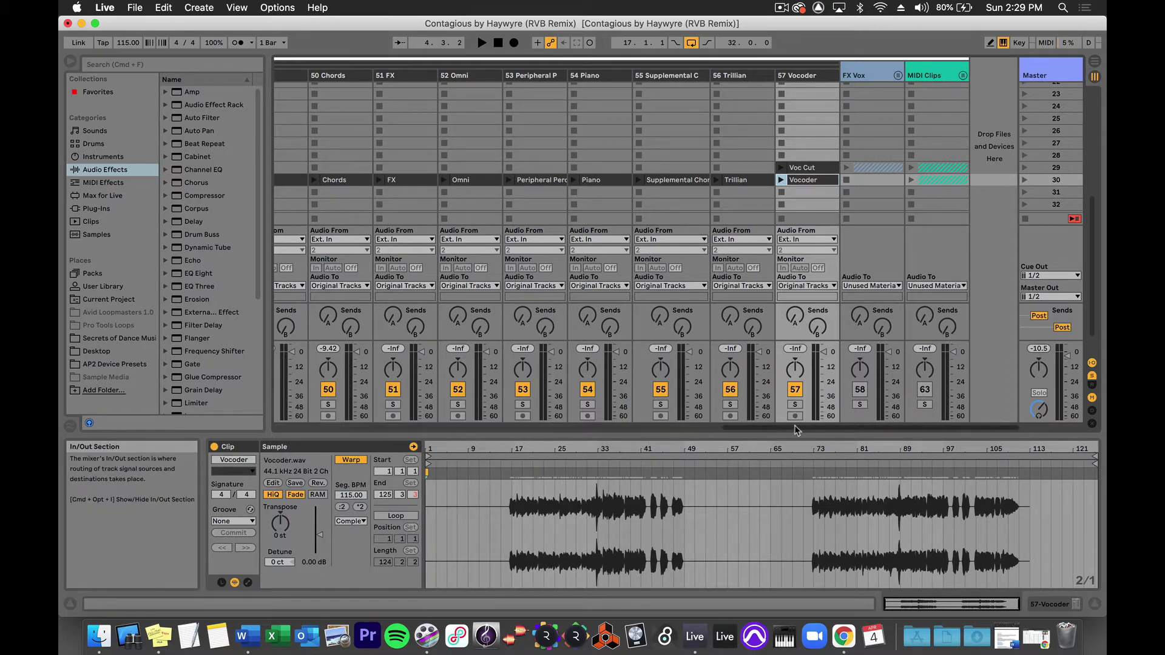
left_click(795, 404)
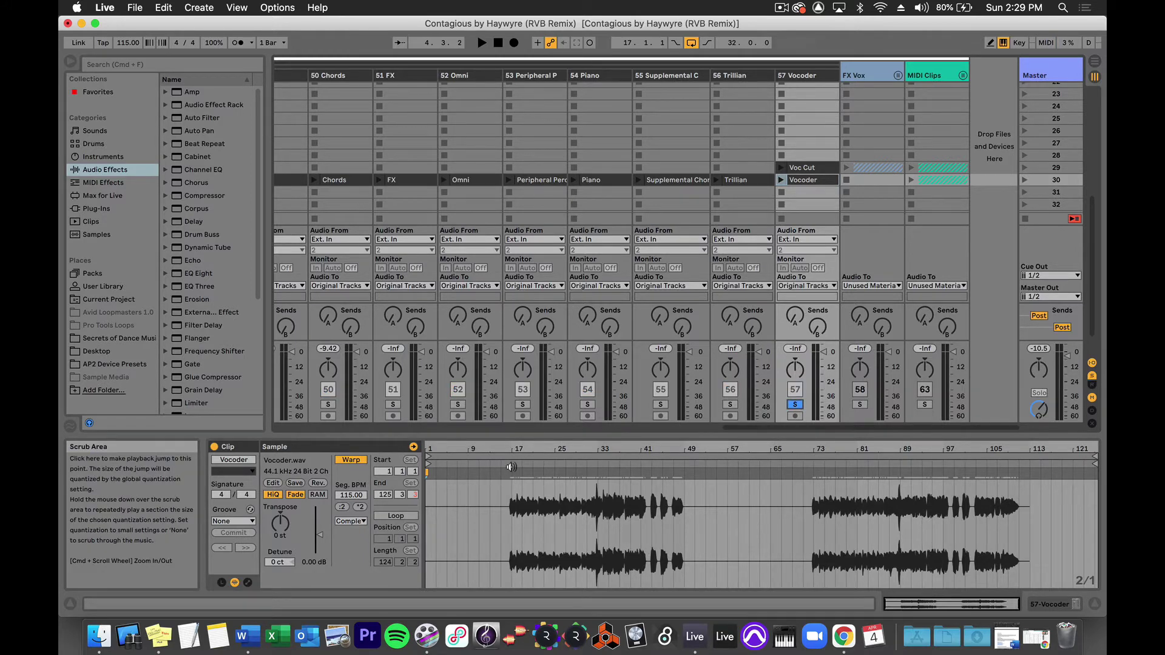
left_click(505, 466)
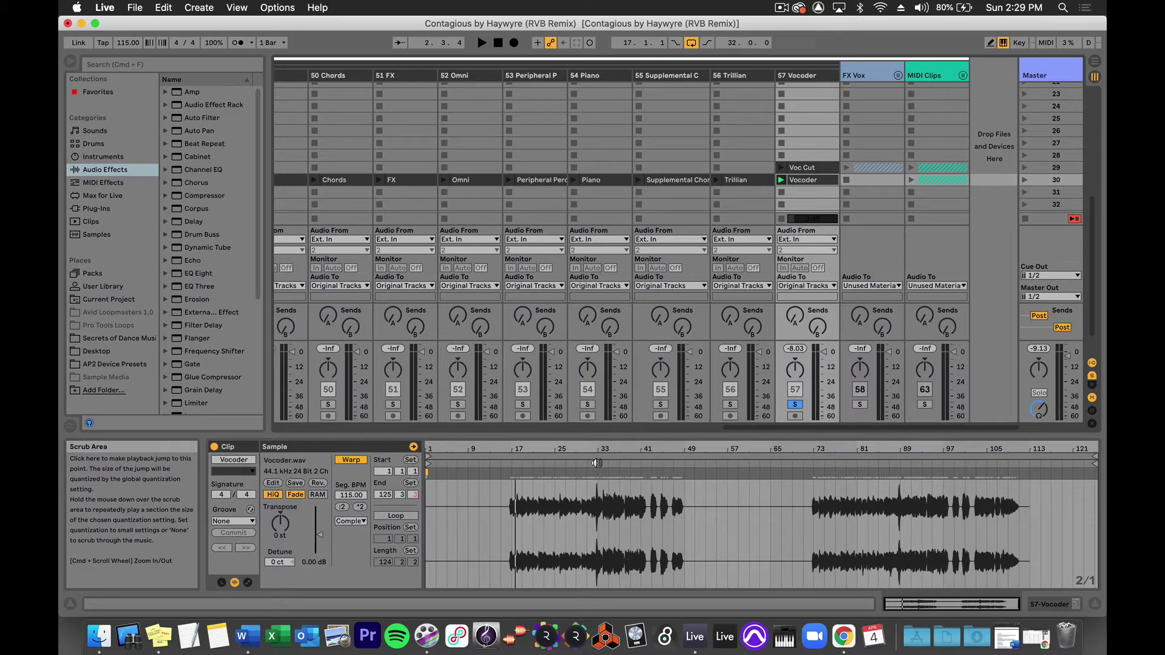
left_click(596, 463)
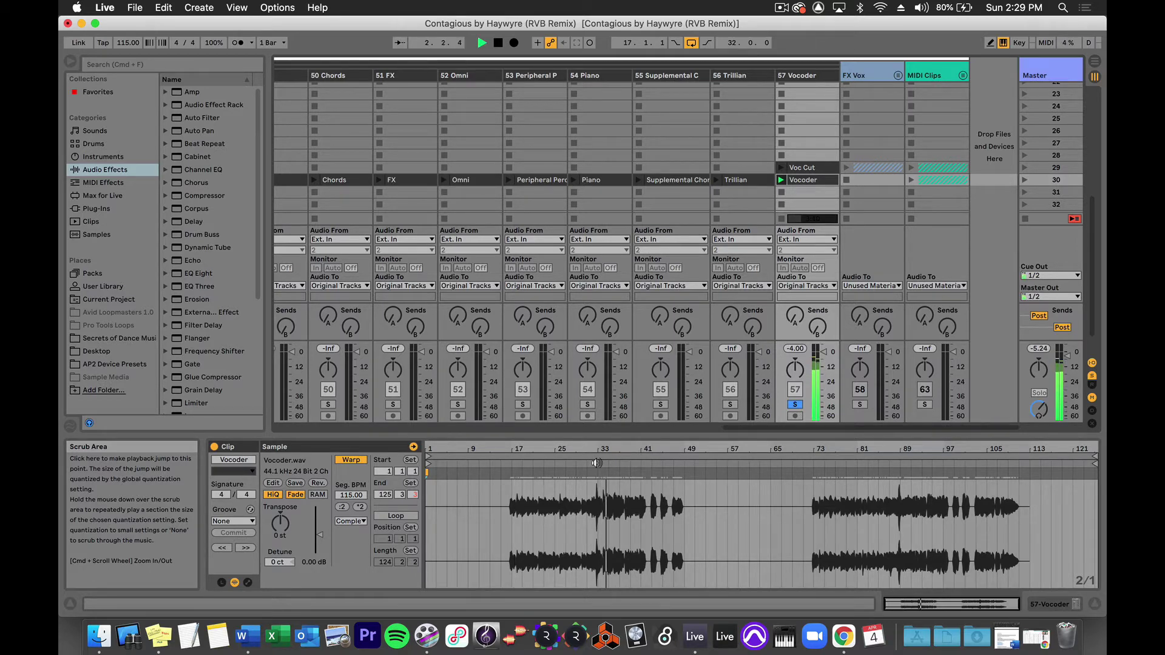
key("space")
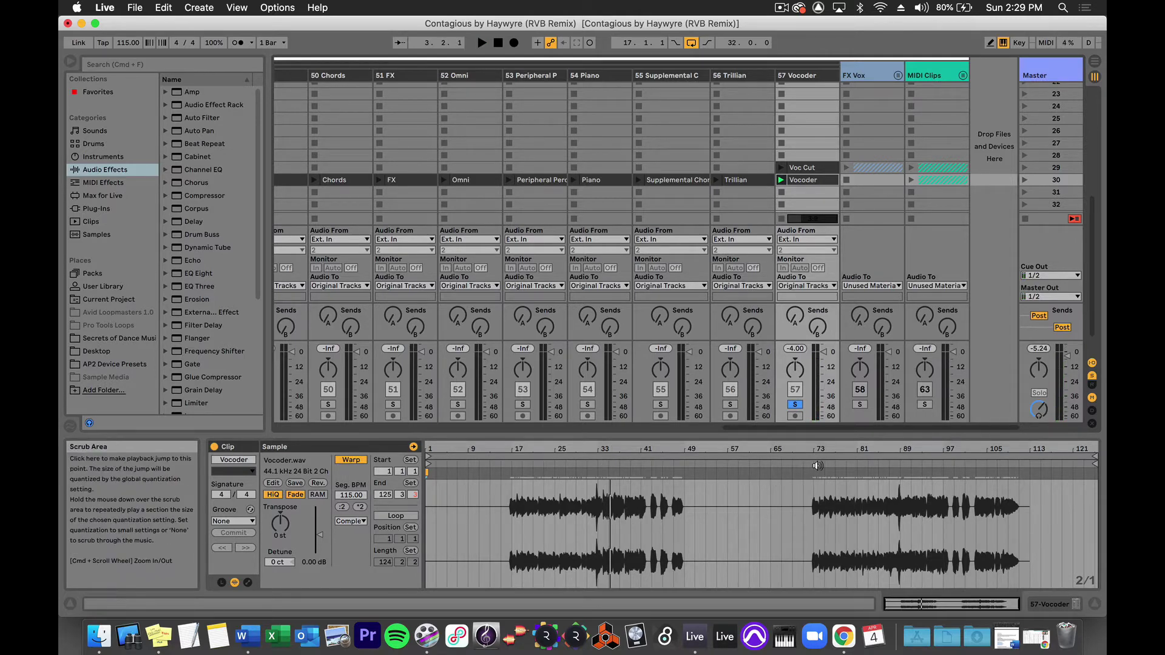
Audition the Vocoder clip from about bar 73 and about bar 102, and unsolo the track
left_click(817, 465)
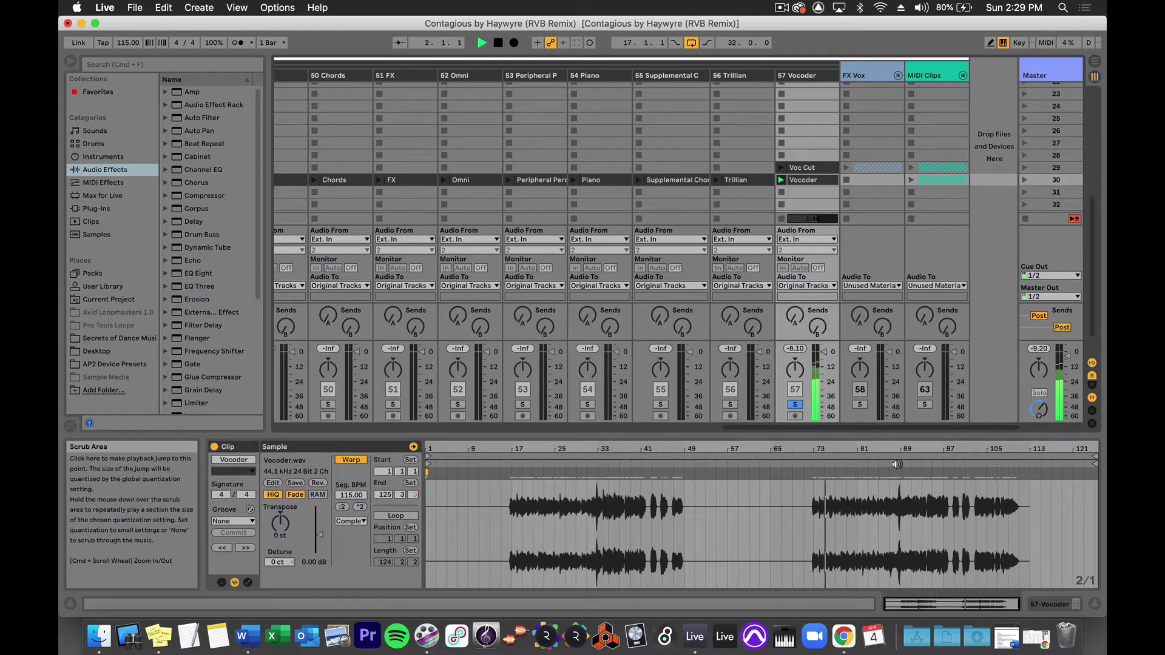
key("space")
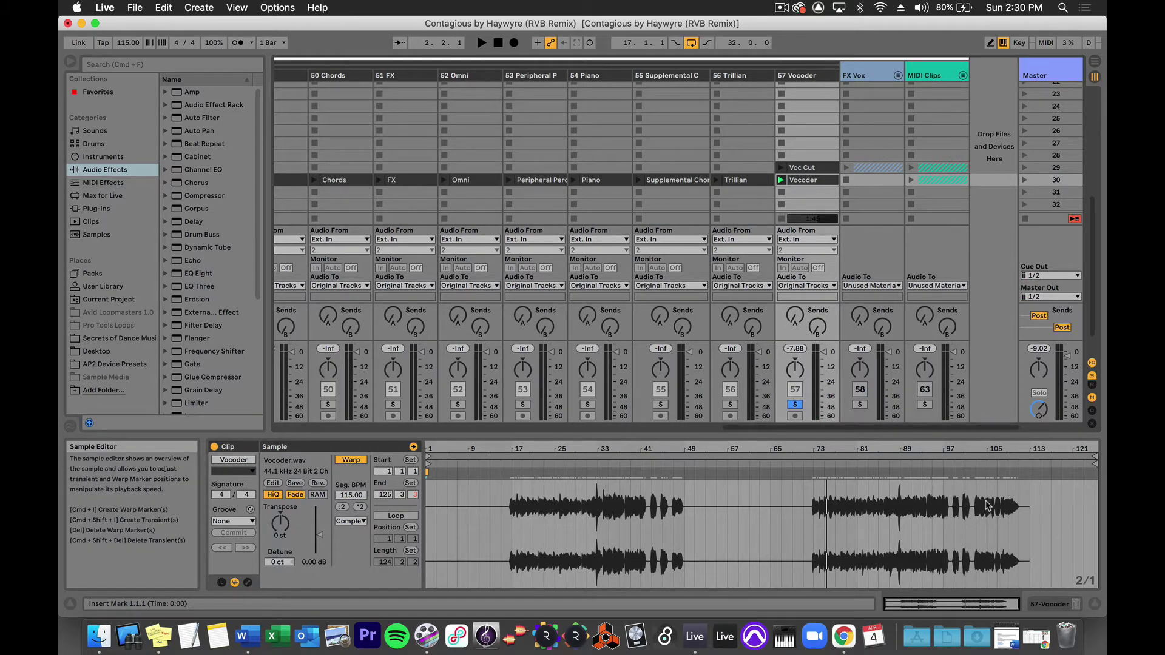
left_click(974, 465)
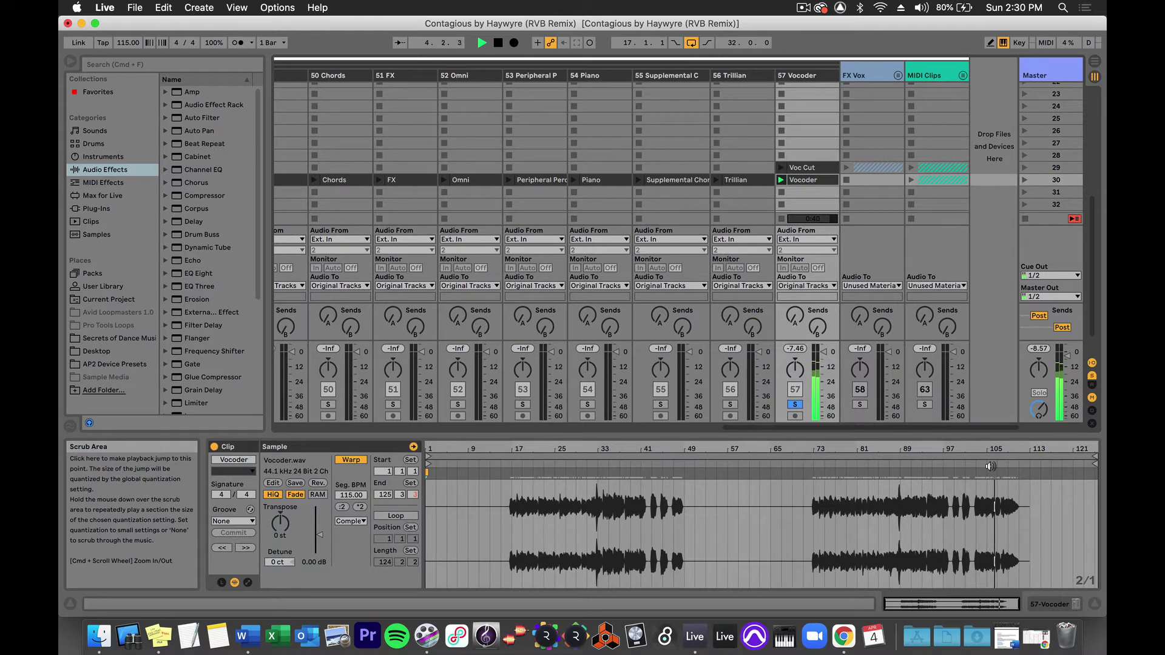
key("space")
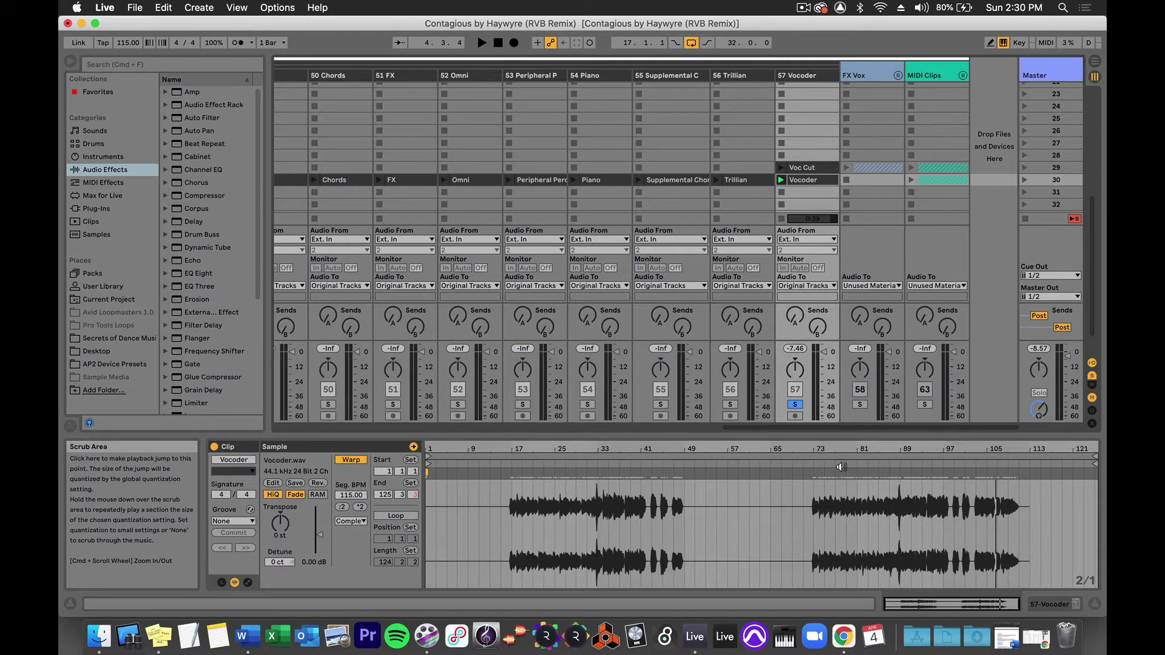
left_click(793, 406)
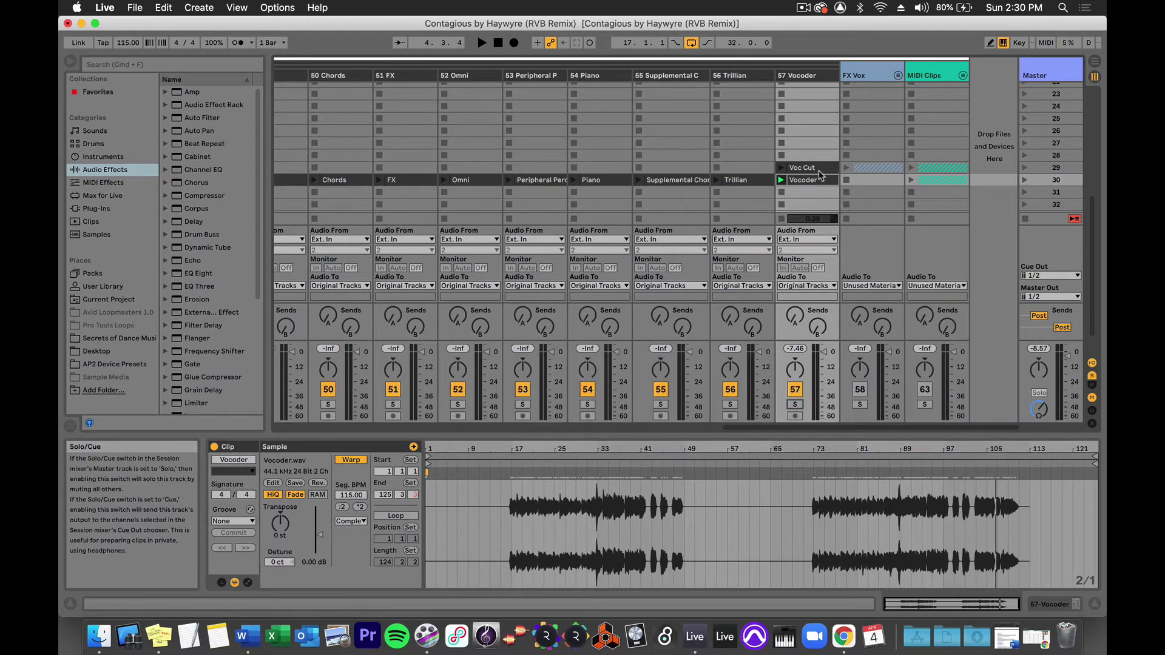
Examine the Voc Cut clip's waveform from bar 16 and audition its short vocal phrase around bar 17
left_click(813, 169)
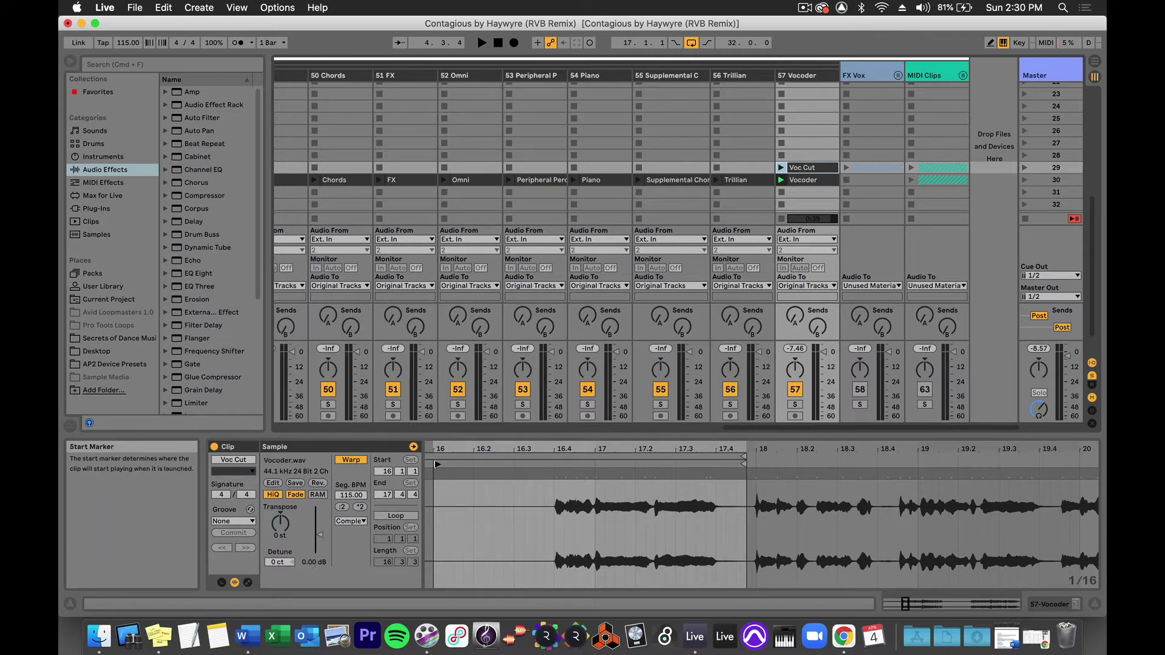
mouse_move(437, 464)
left_mouse_down()
mouse_move(493, 464)
mouse_move(425, 462)
mouse_move(515, 464)
mouse_move(491, 464)
mouse_move(502, 464)
left_mouse_up()
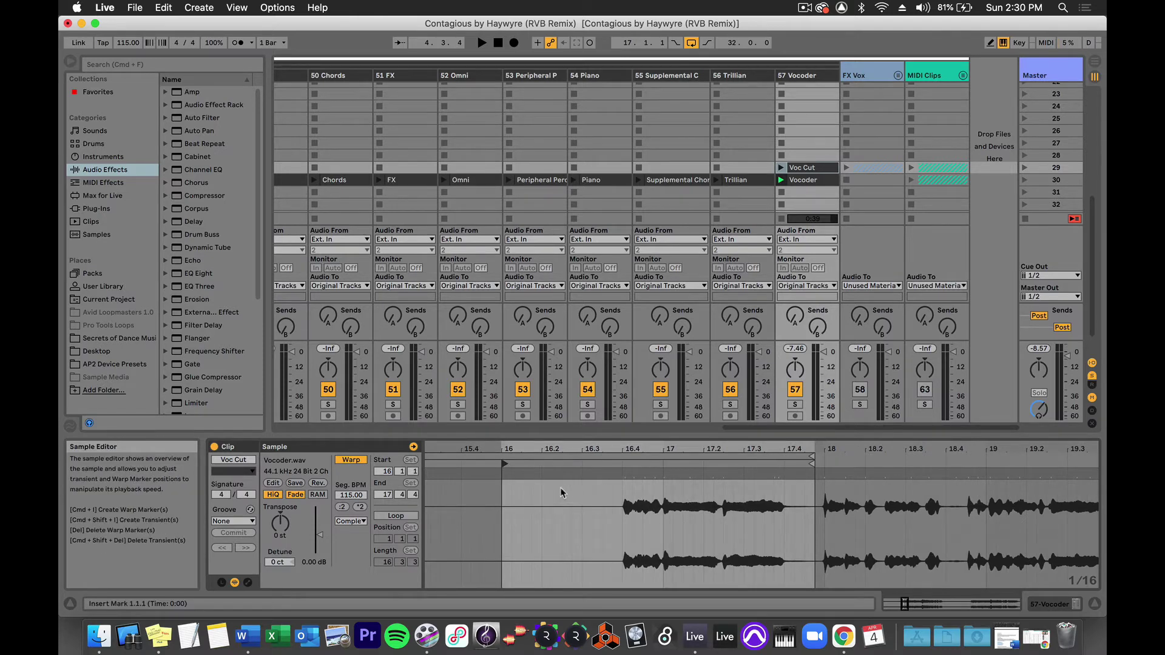
left_click(665, 465)
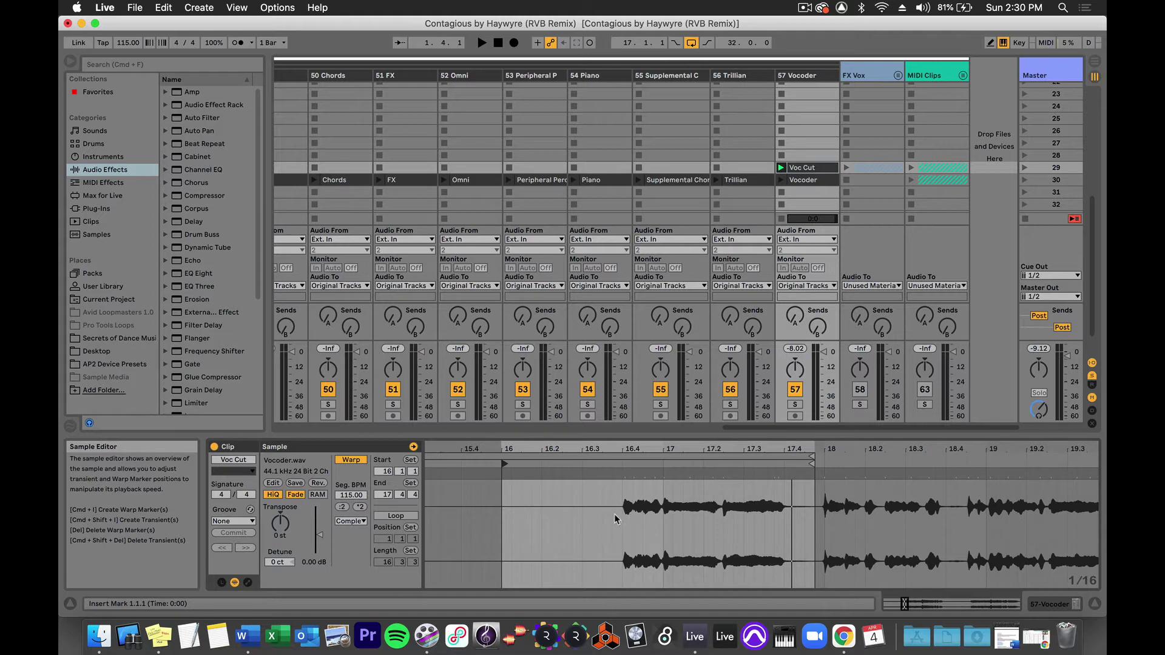
key("space")
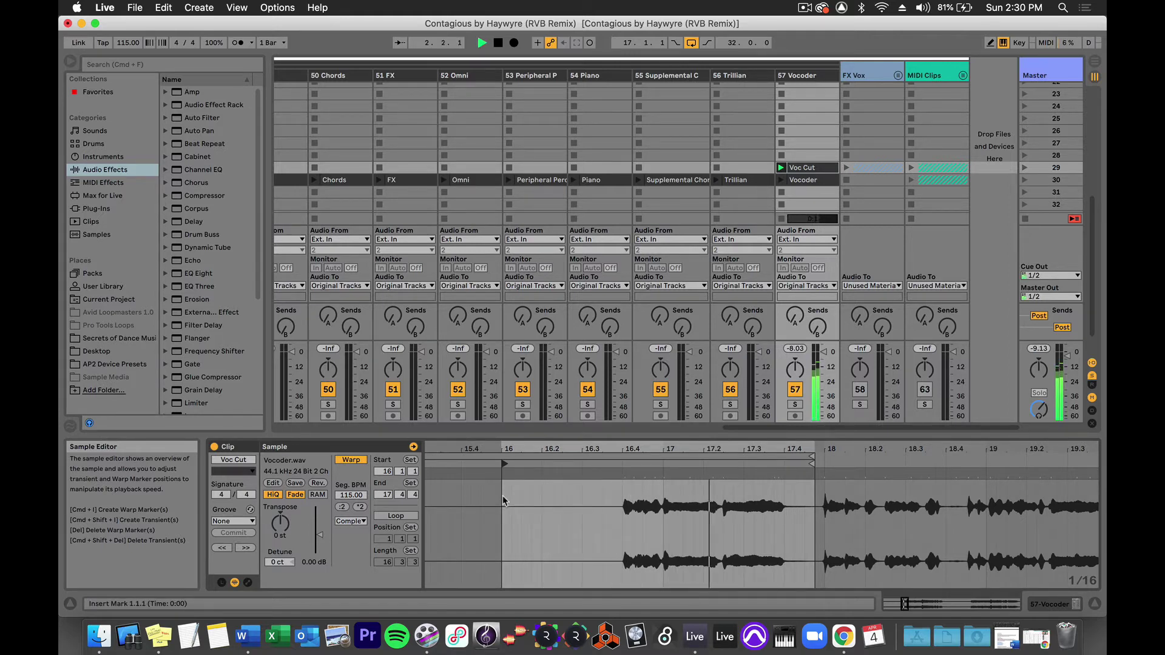
Turn on the metronome and stop the Voc Cut clip's playback
left_click(239, 43)
key("space")
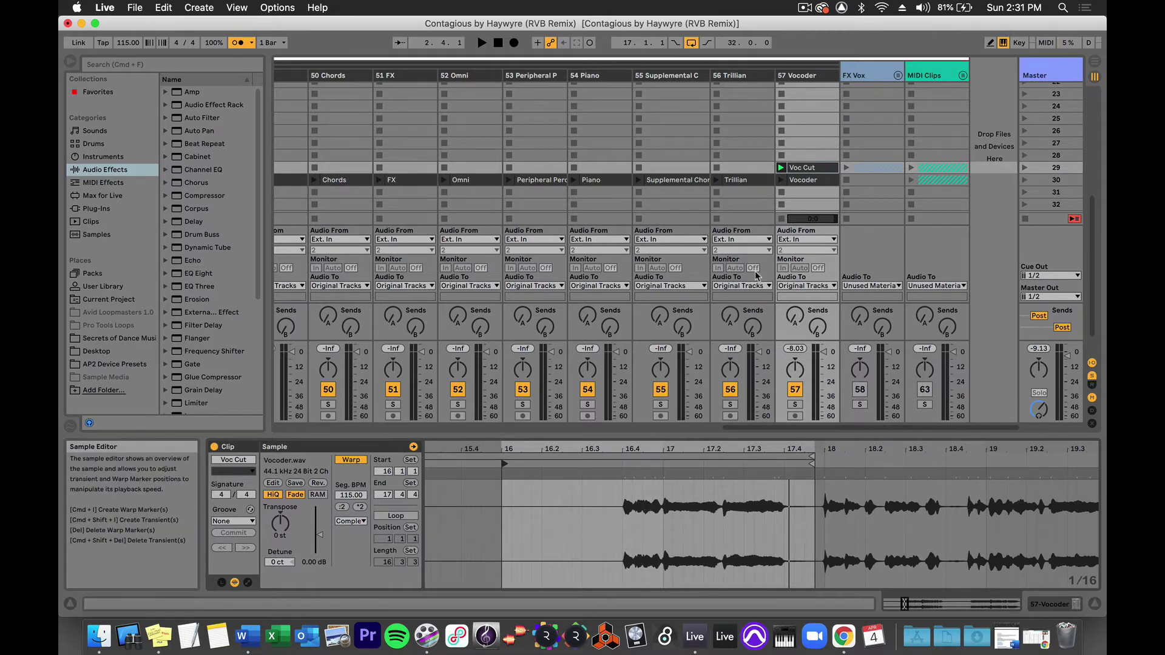
Insert a MIDI track after the Vocoder track and load an empty Drum Rack onto it
left_click(810, 78)
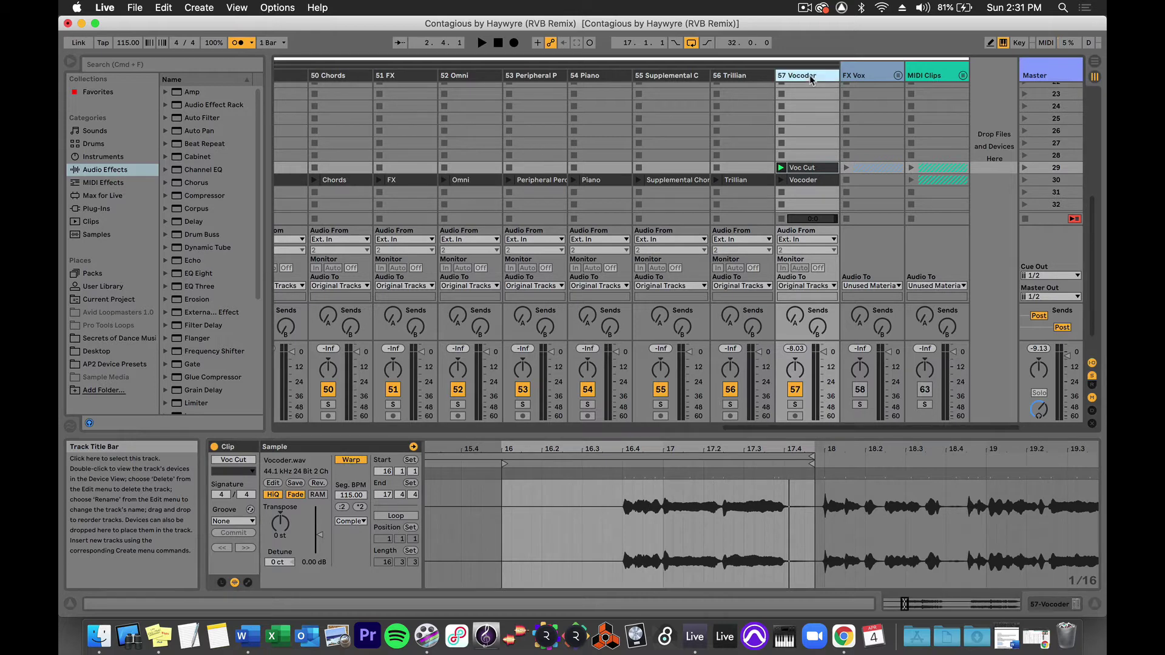
key("super+t")
key("super+shift+t")
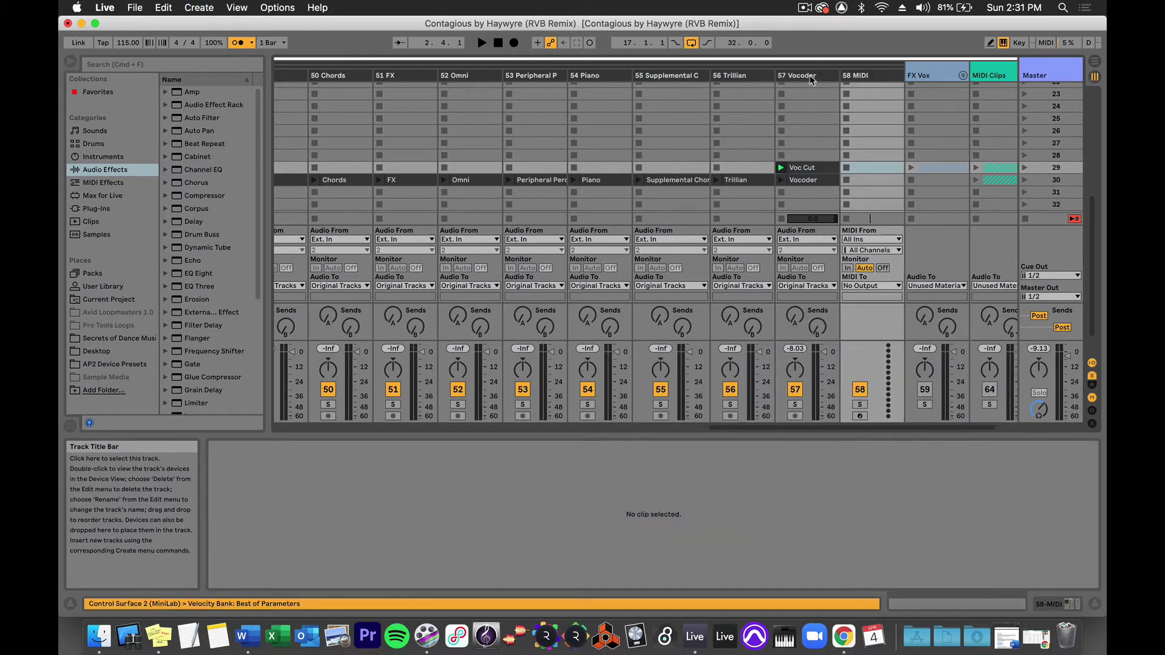
left_click(874, 77)
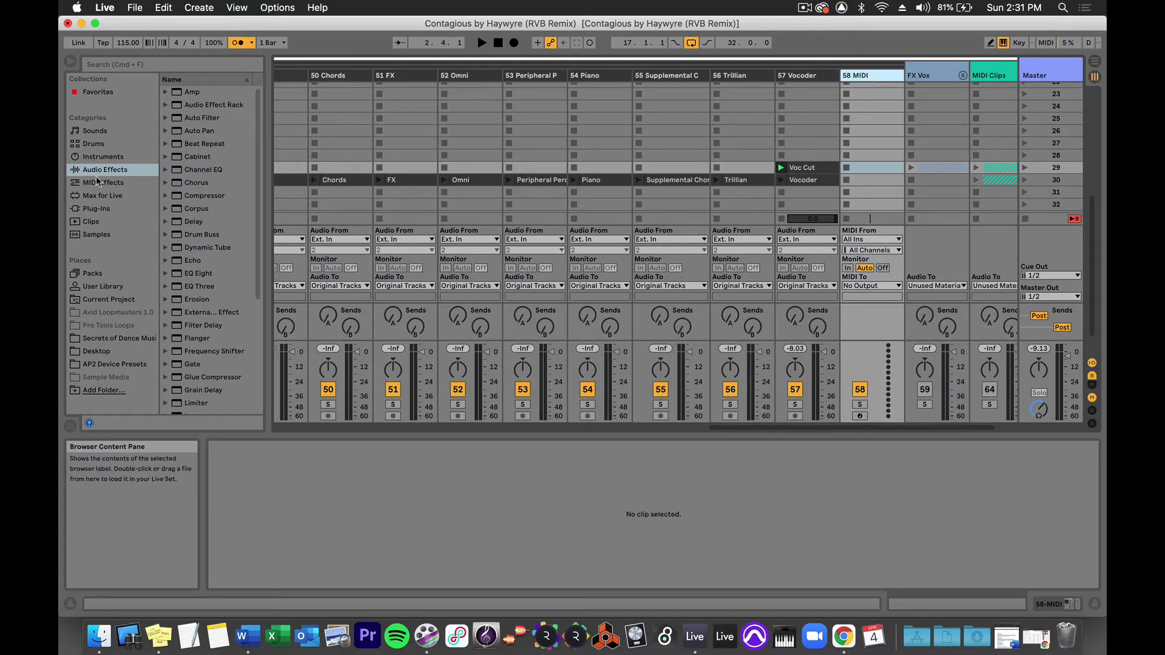
left_click(82, 143)
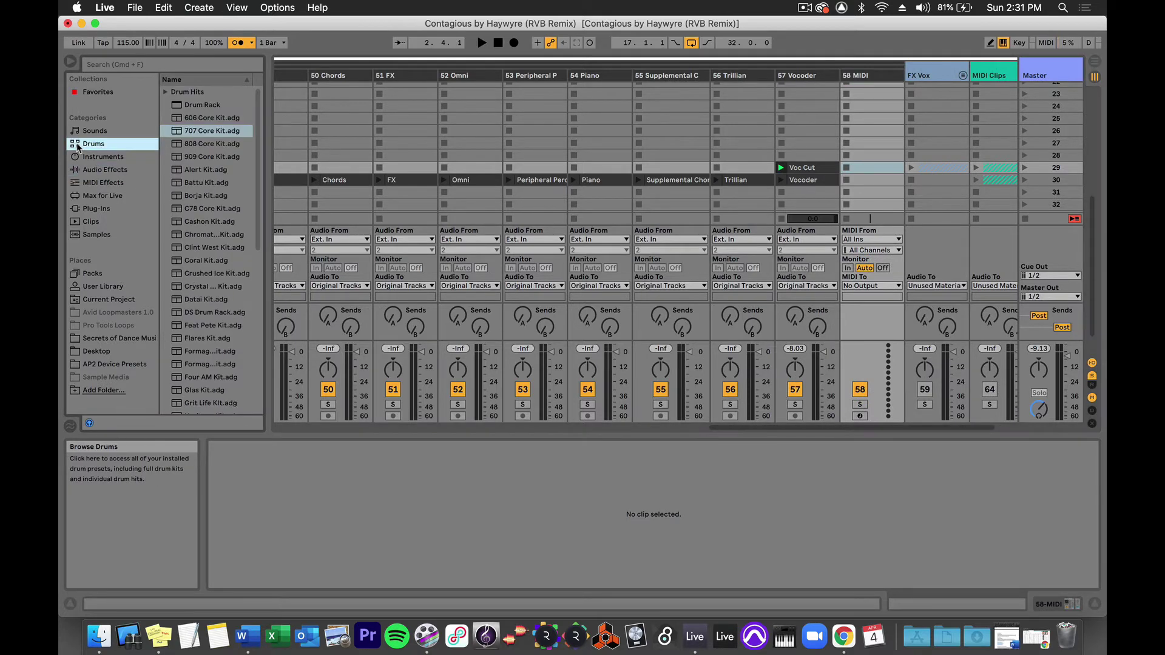
left_click(190, 106)
left_click_drag(190, 106, 881, 503)
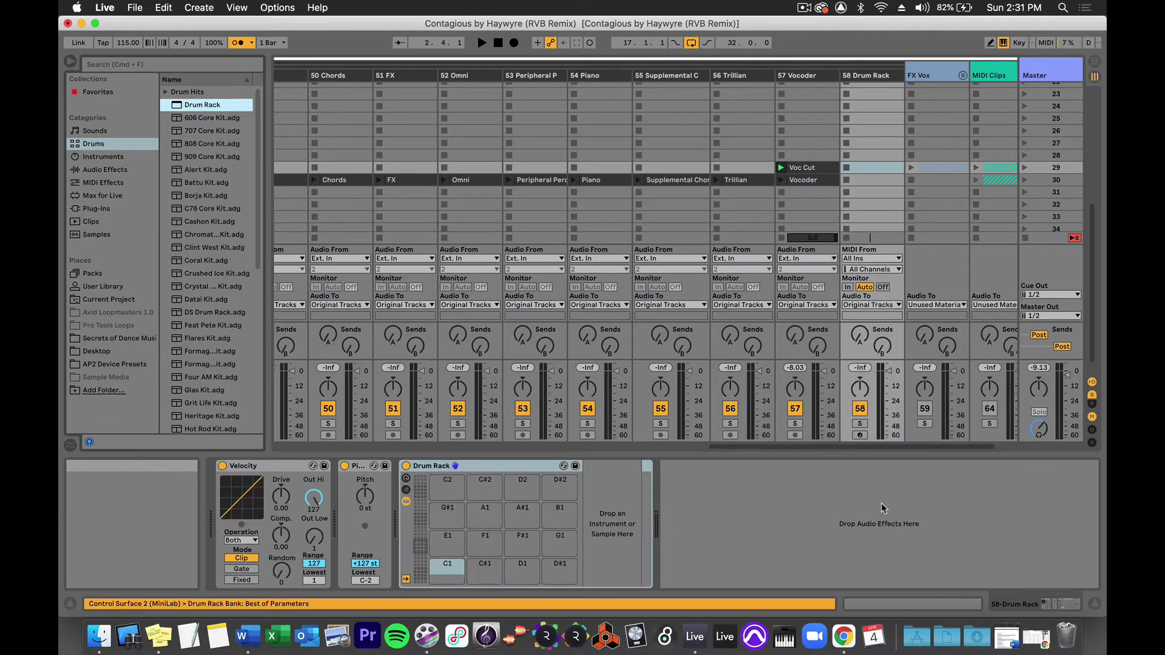
Load the Voc Cut clip from the Vocoder track onto the Drum Rack's C1 pad
left_click(802, 170)
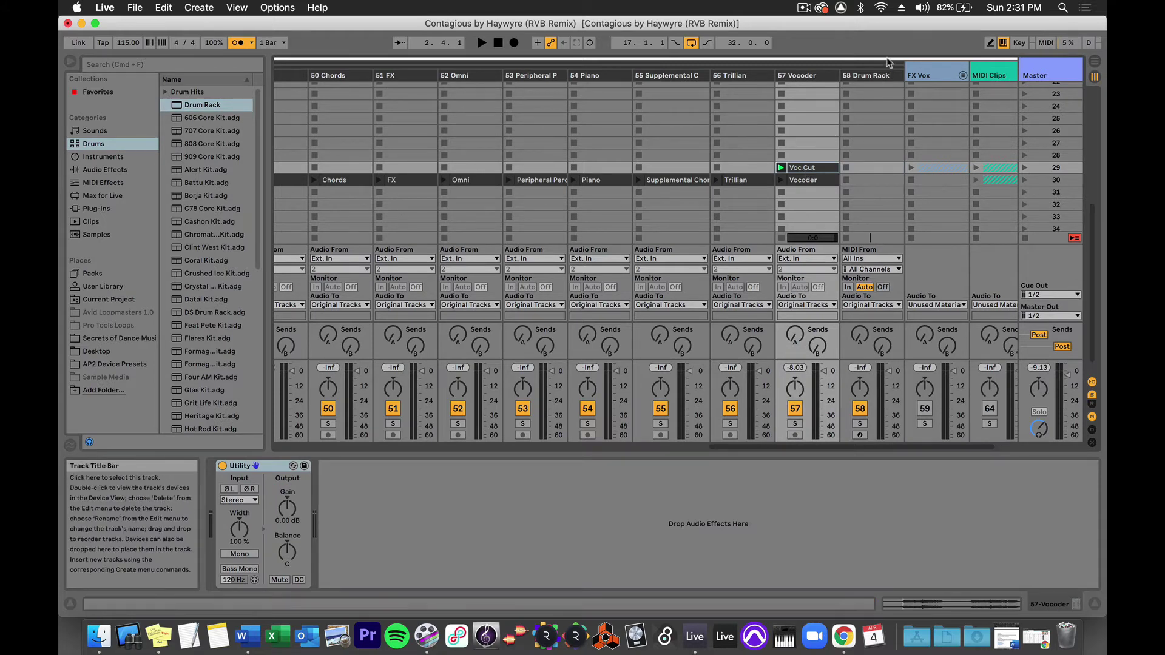
key("Right")
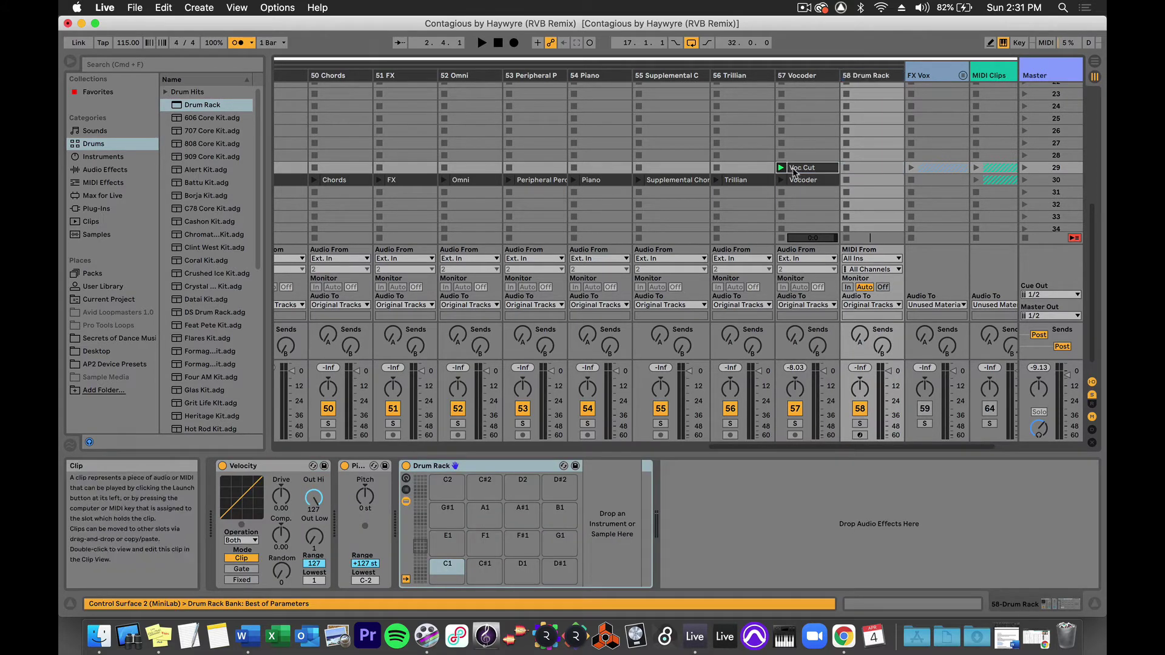
left_click(445, 581)
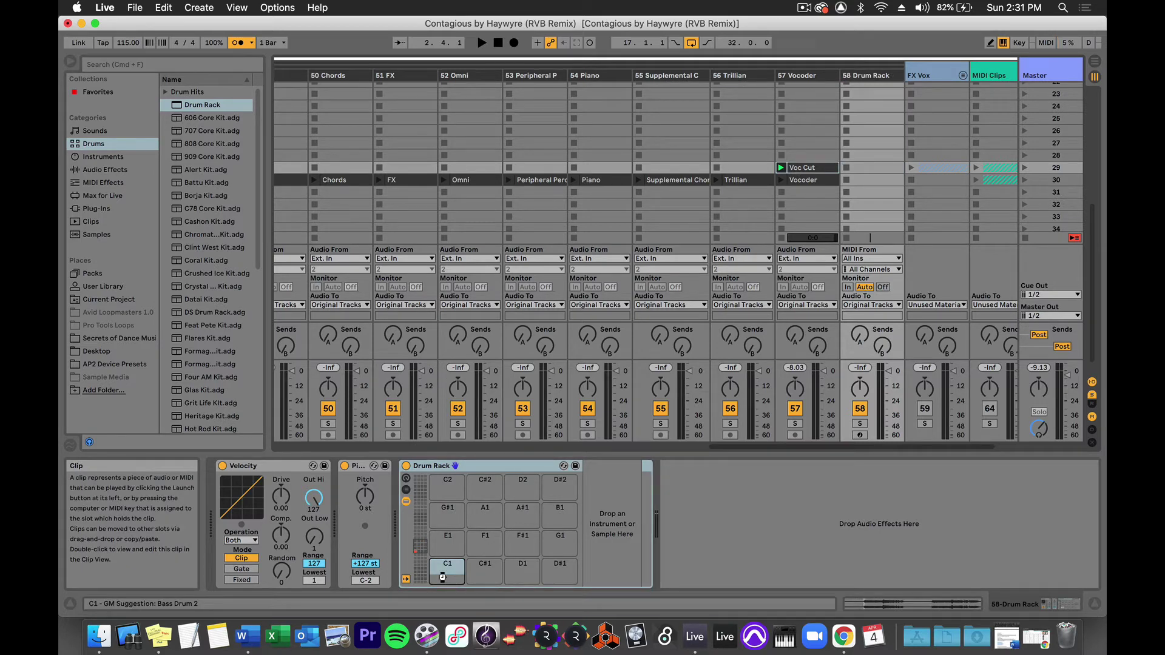
left_click_drag(445, 581, 446, 578)
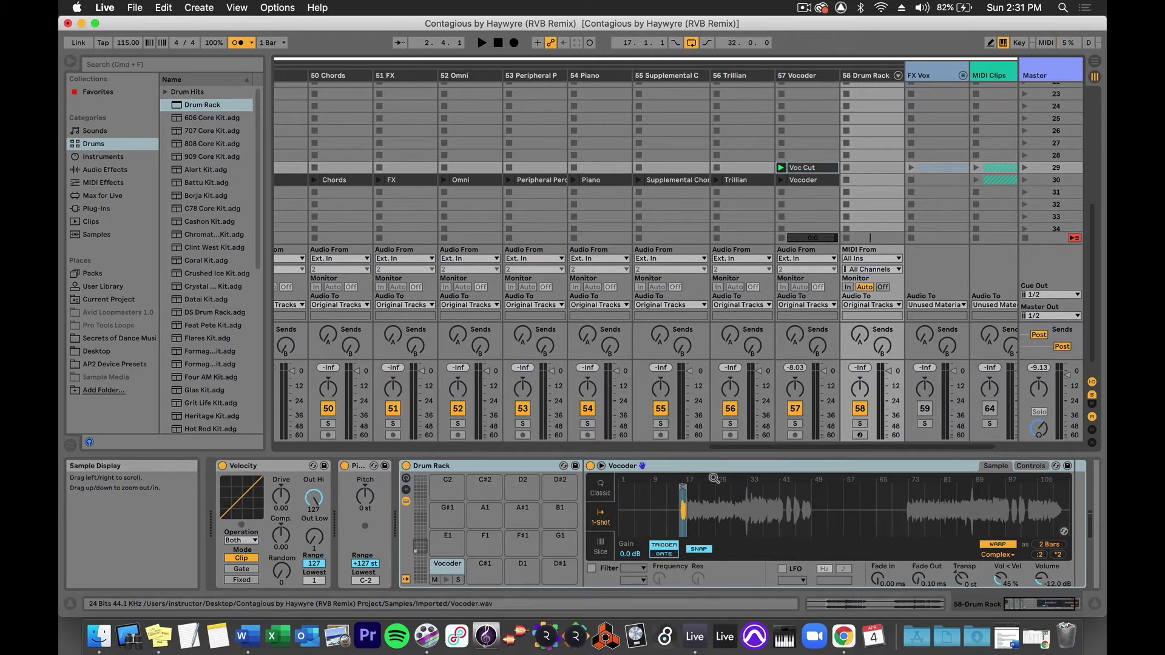
left_click_drag(683, 485, 683, 549)
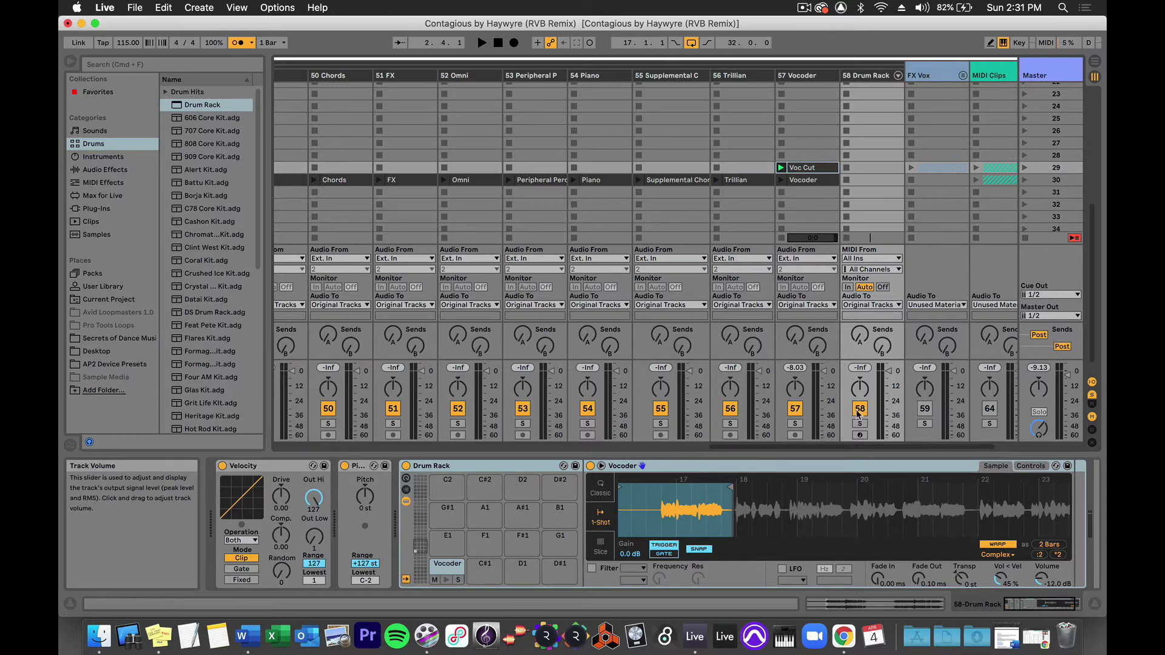
Arm the Drum Rack track for recording and play the C1 pad's vocal sample a few times
left_click(859, 435)
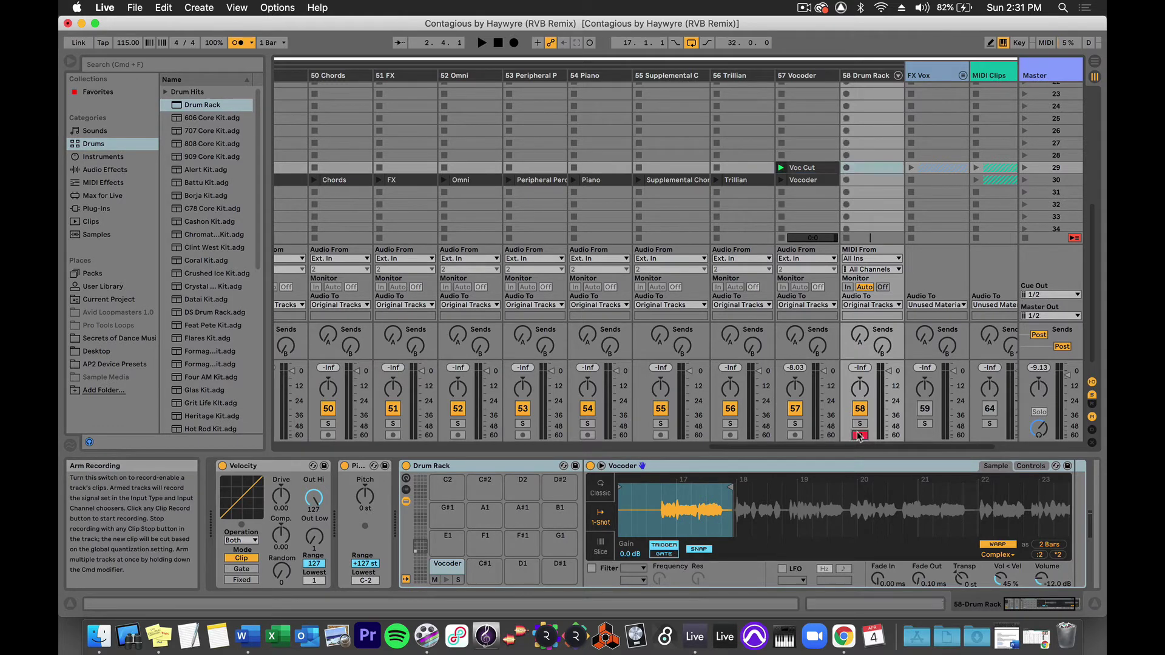
left_click(401, 523)
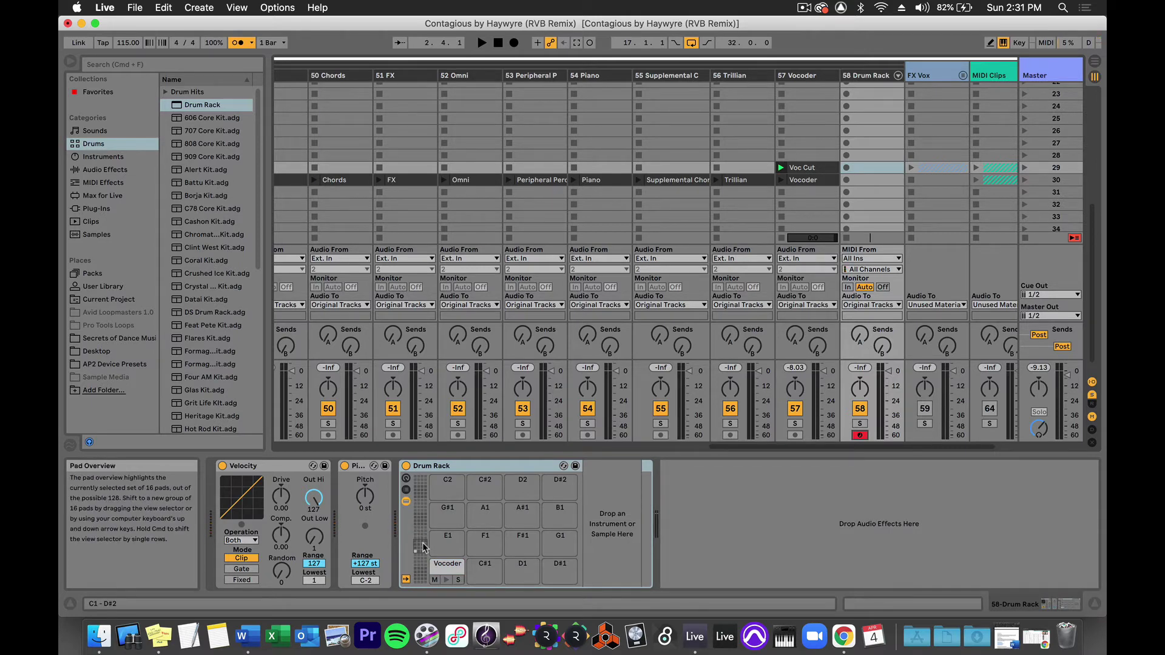
key("z")
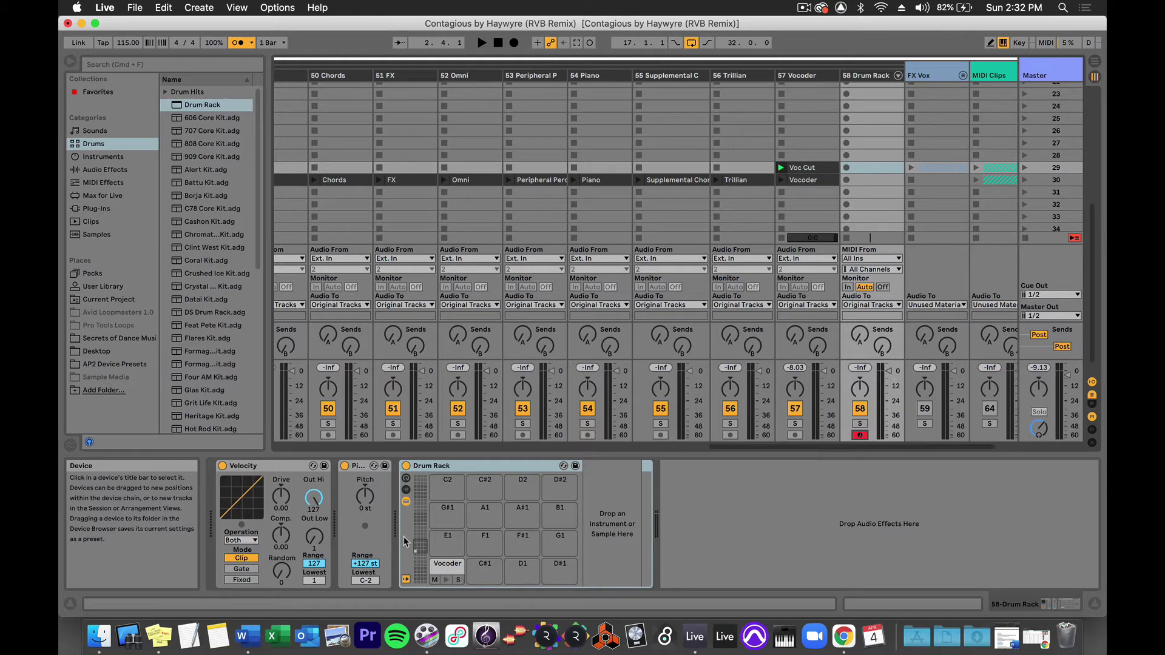
key("a")
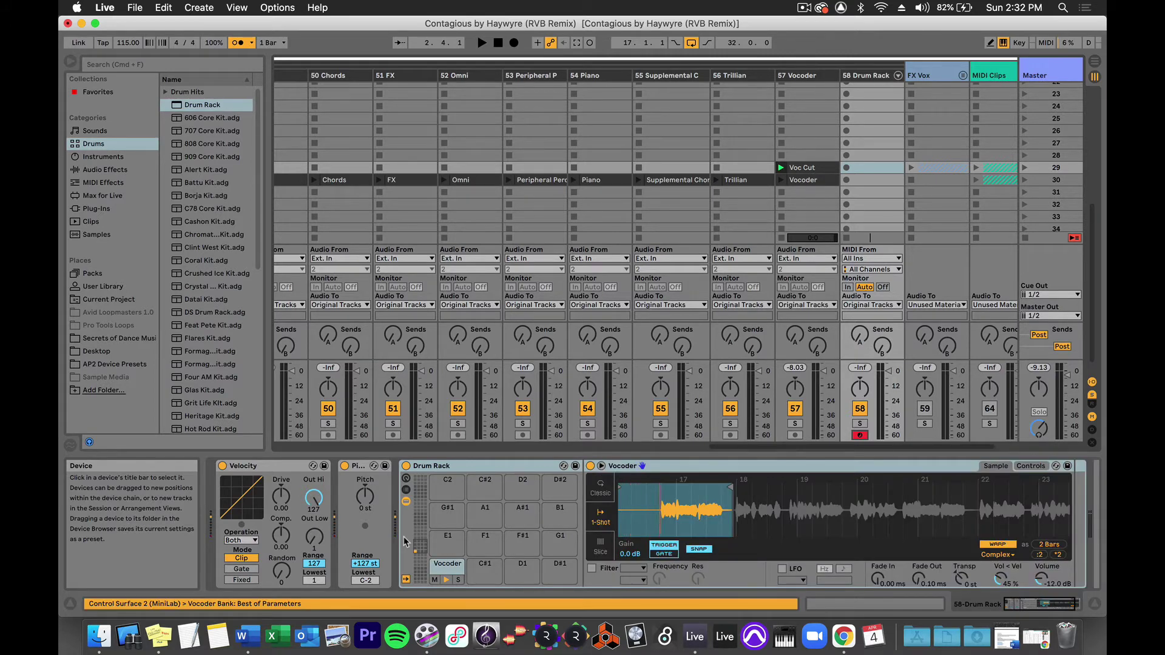
key("a")
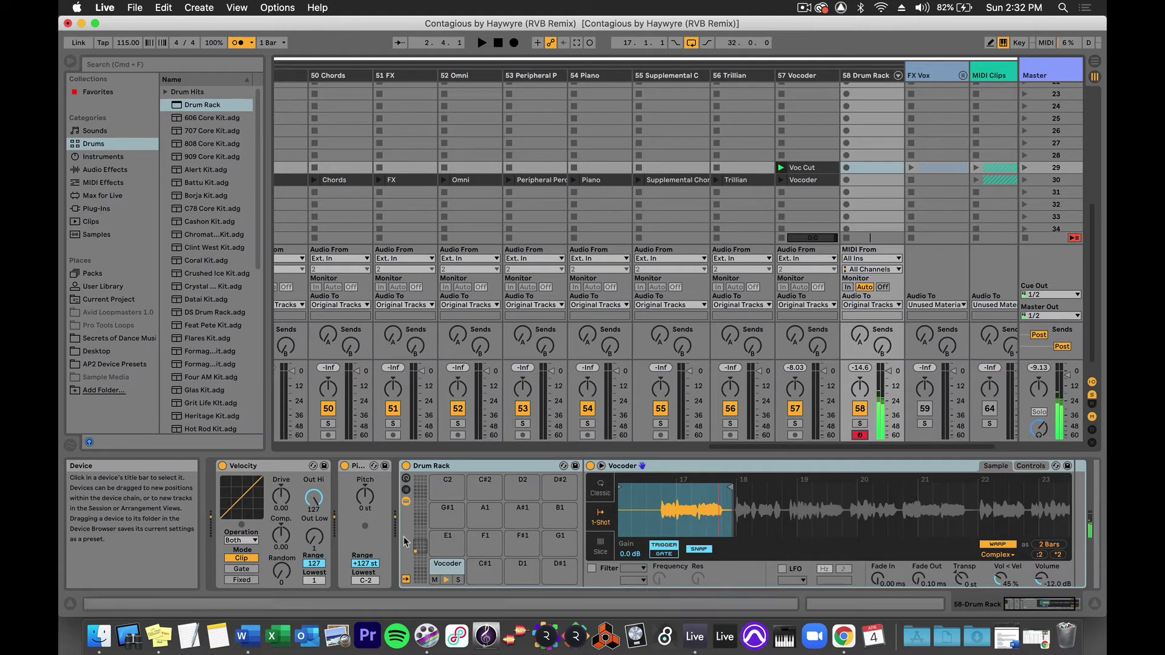
key("a")
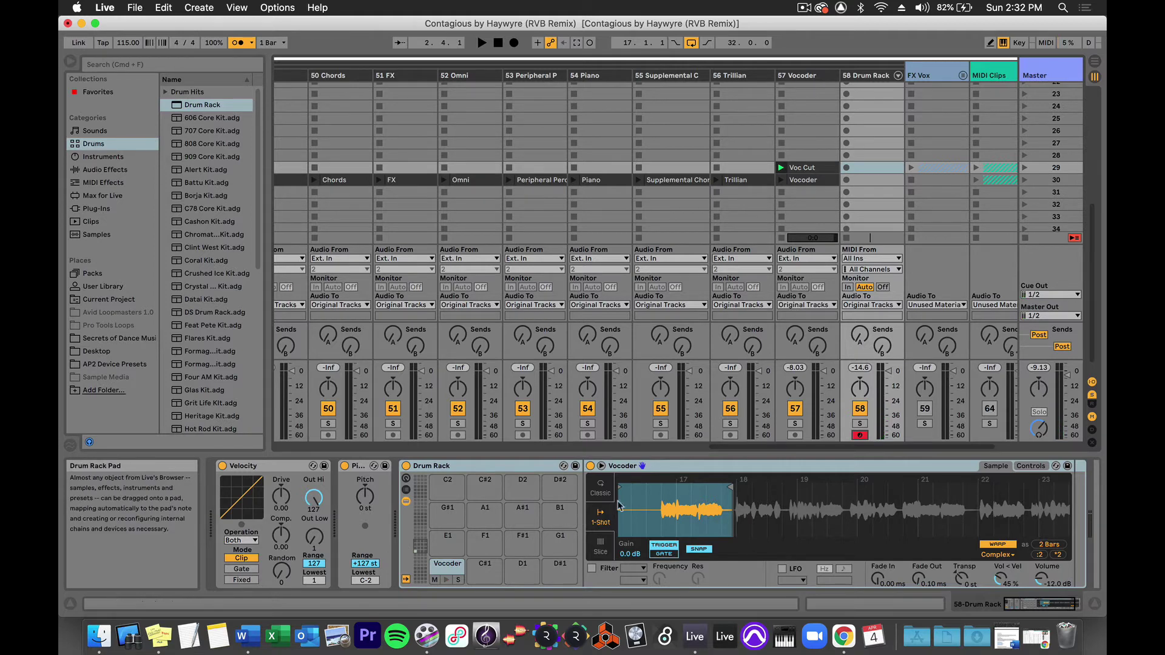
Trim the start of the C1 pad's sample to the vocal's onset just before 16.4
left_click_drag(635, 499, 642, 496)
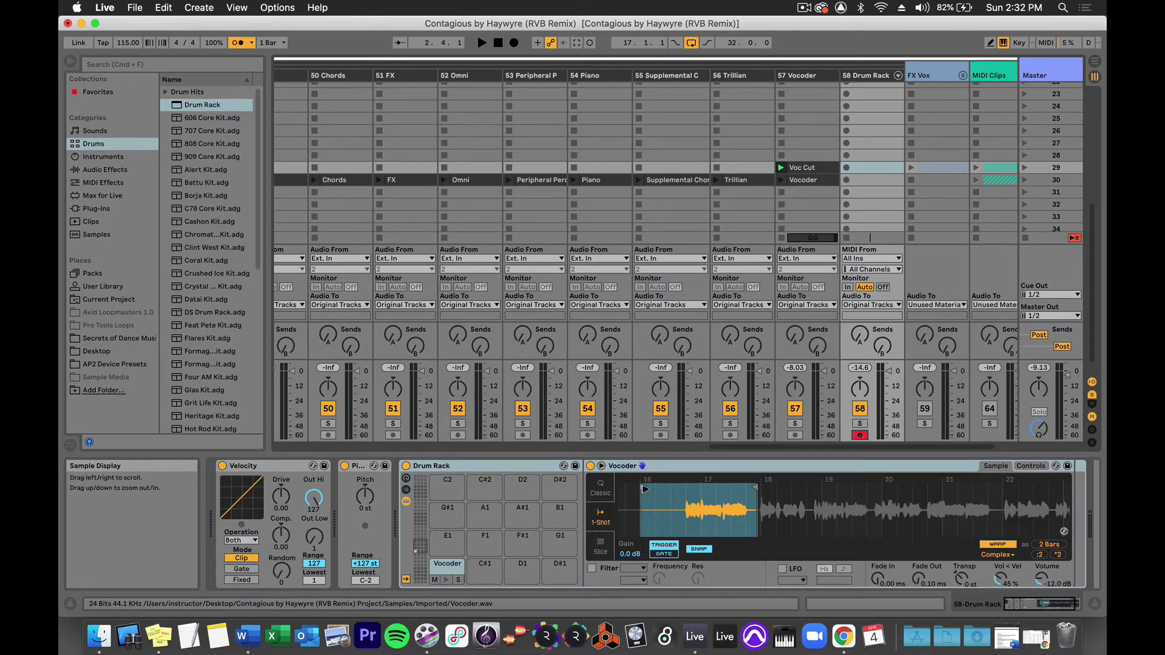
left_click_drag(644, 487, 688, 488)
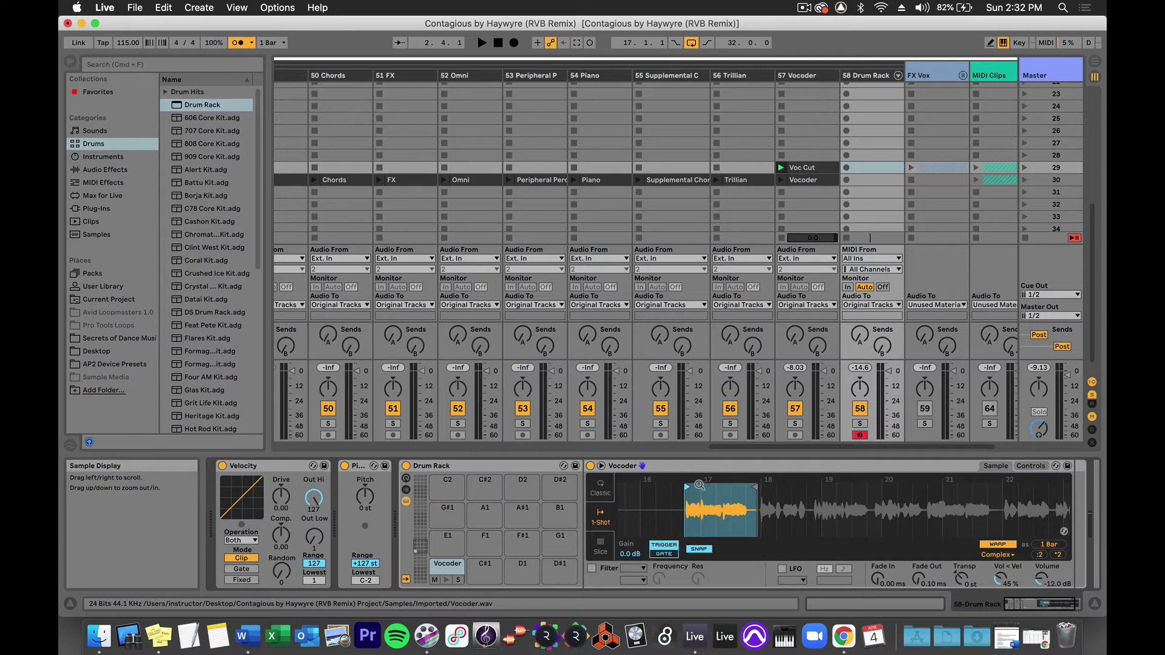
scroll(698, 484, "up", 5)
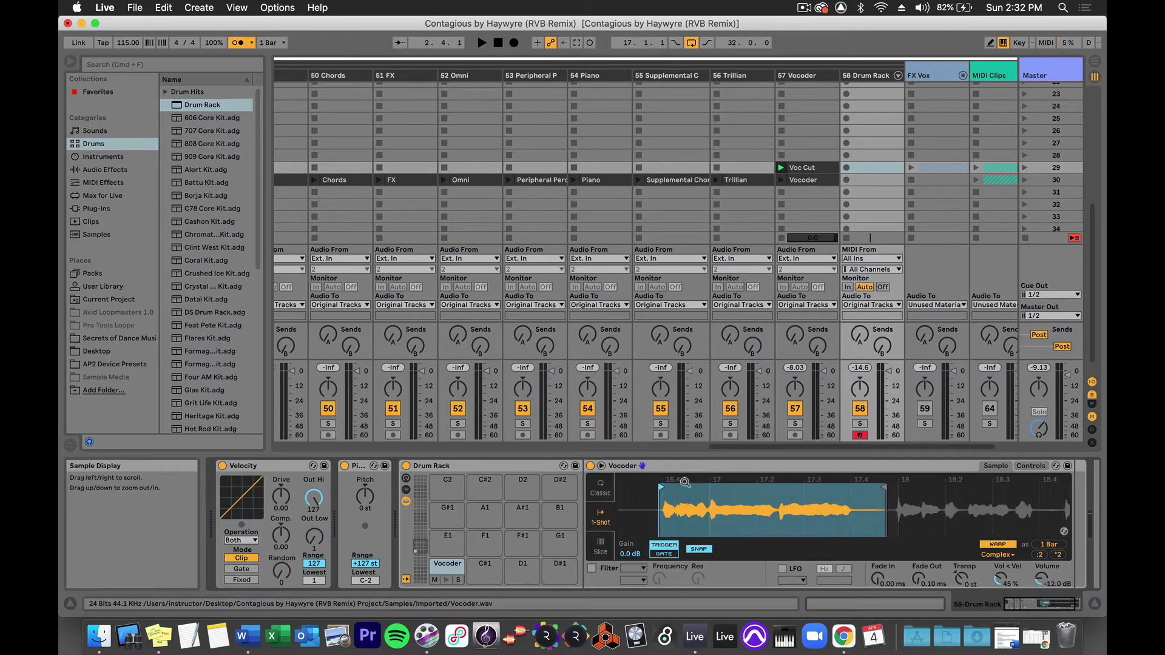
left_click_drag(663, 488, 665, 488)
Audition the trimmed C1 pad alone and against the running metronome, and stop playback
key("a")
key("space")
key("a")
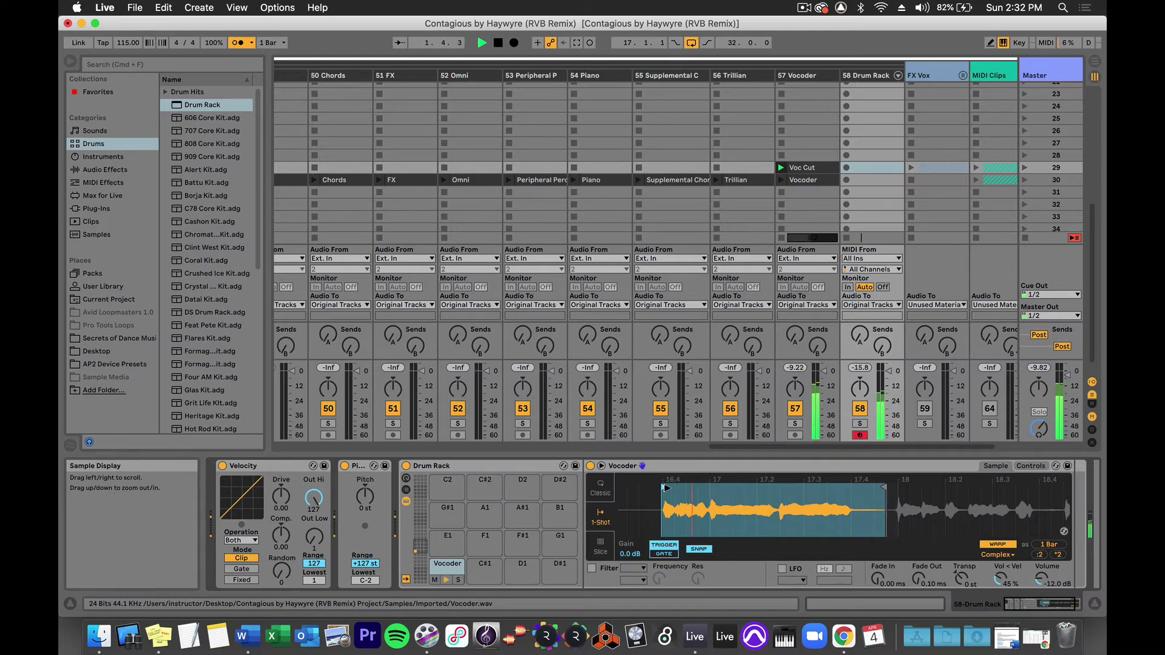
key("space")
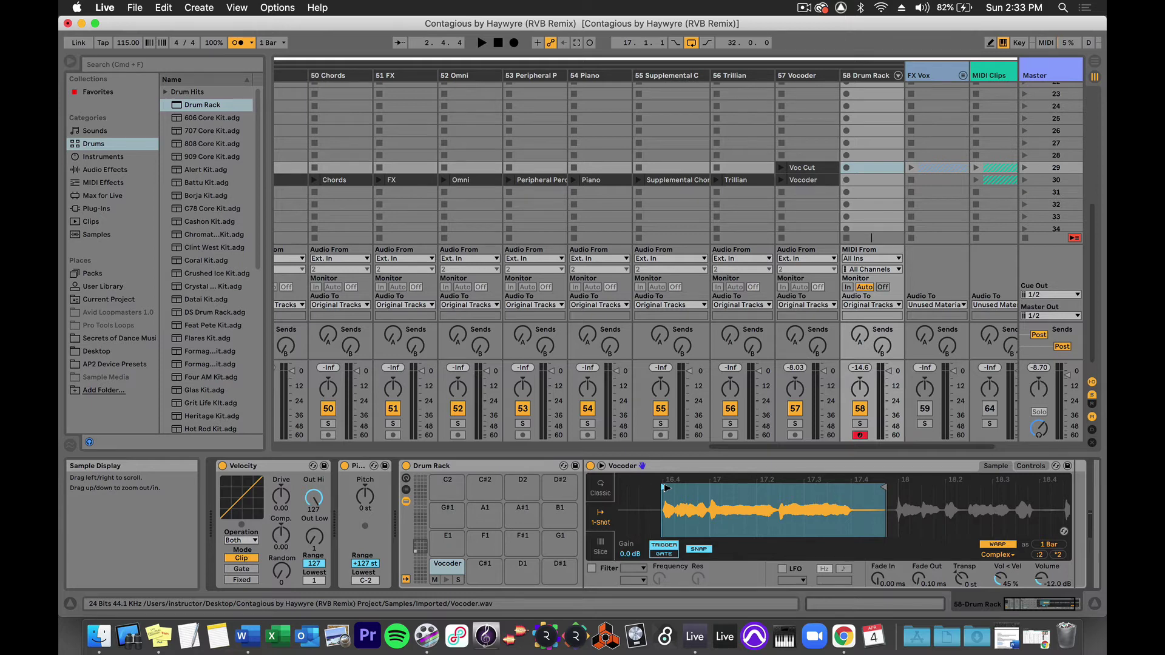
Set the Voc Cut clip to the following vocal phrase, with its start at 17.4.4 and its end at 18.4.3
left_click(809, 172)
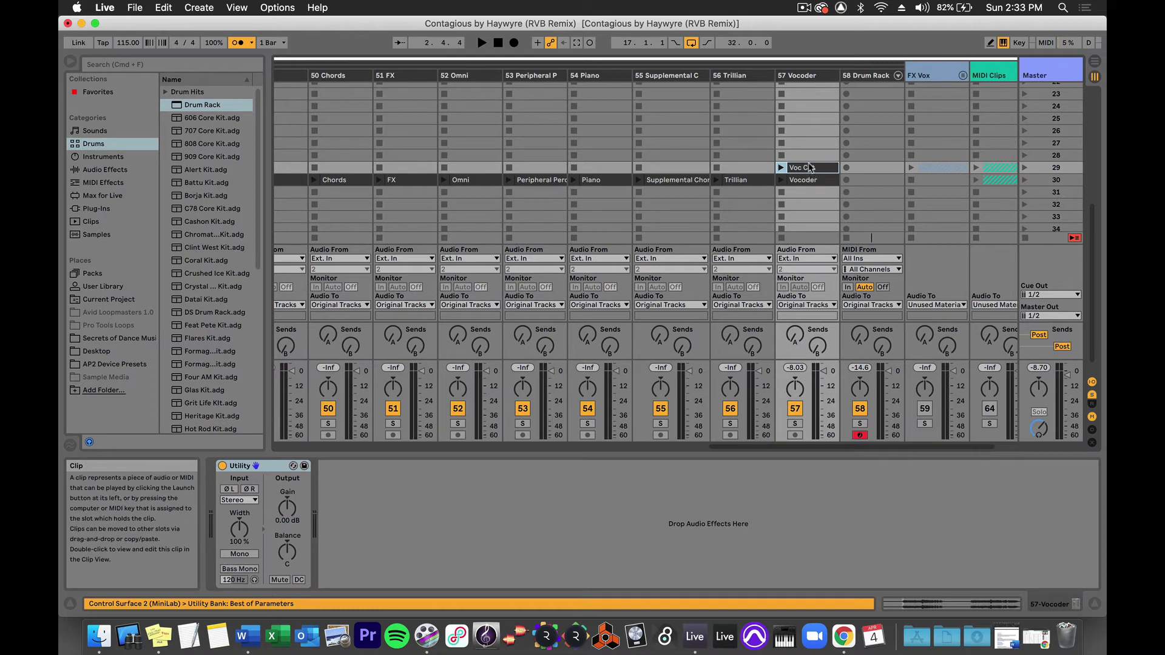
double_click(809, 167)
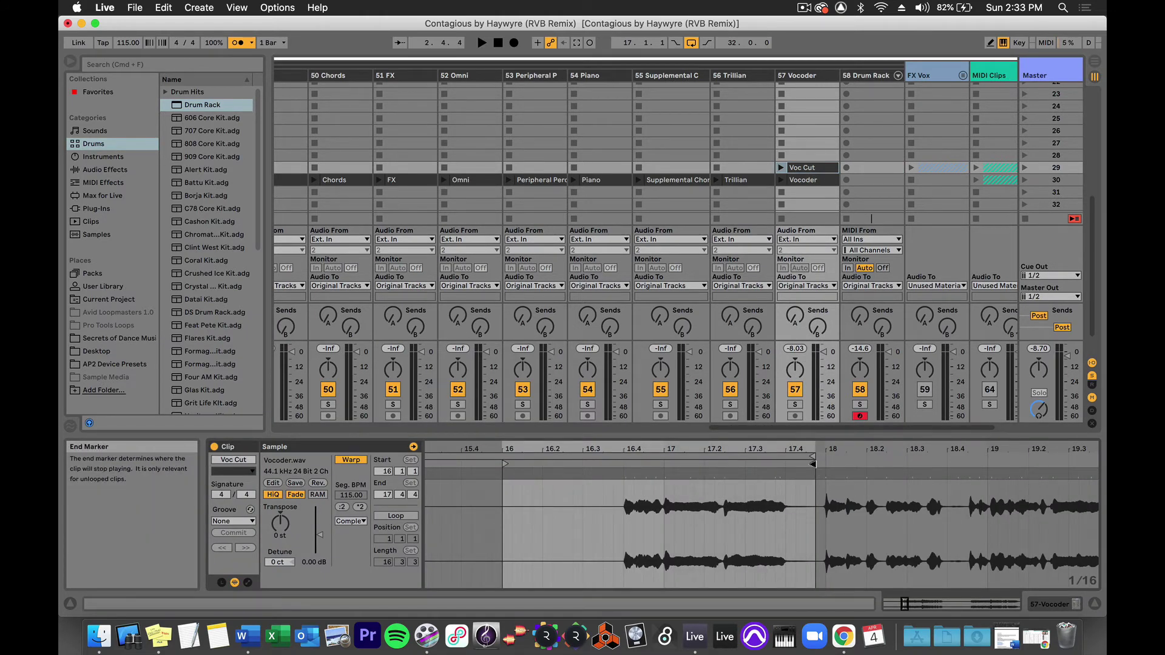
left_click_drag(813, 464, 965, 465)
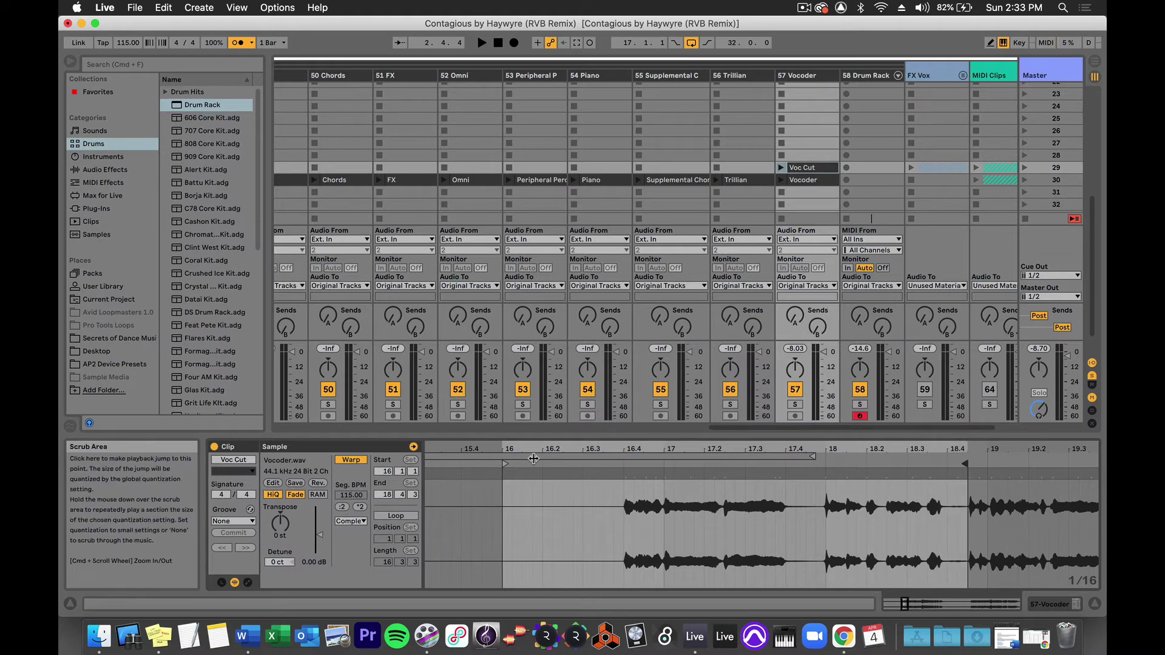
left_click_drag(504, 463, 822, 493)
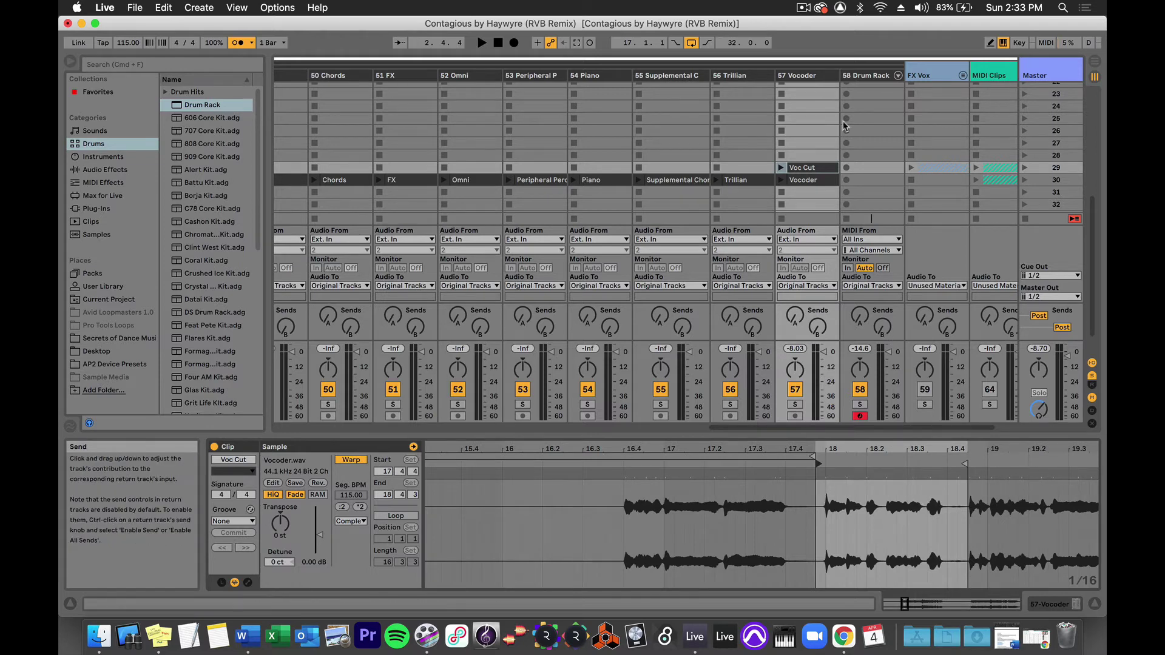
Load the Voc Cut clip with the second phrase onto the Drum Rack's D1 pad
left_click(871, 76)
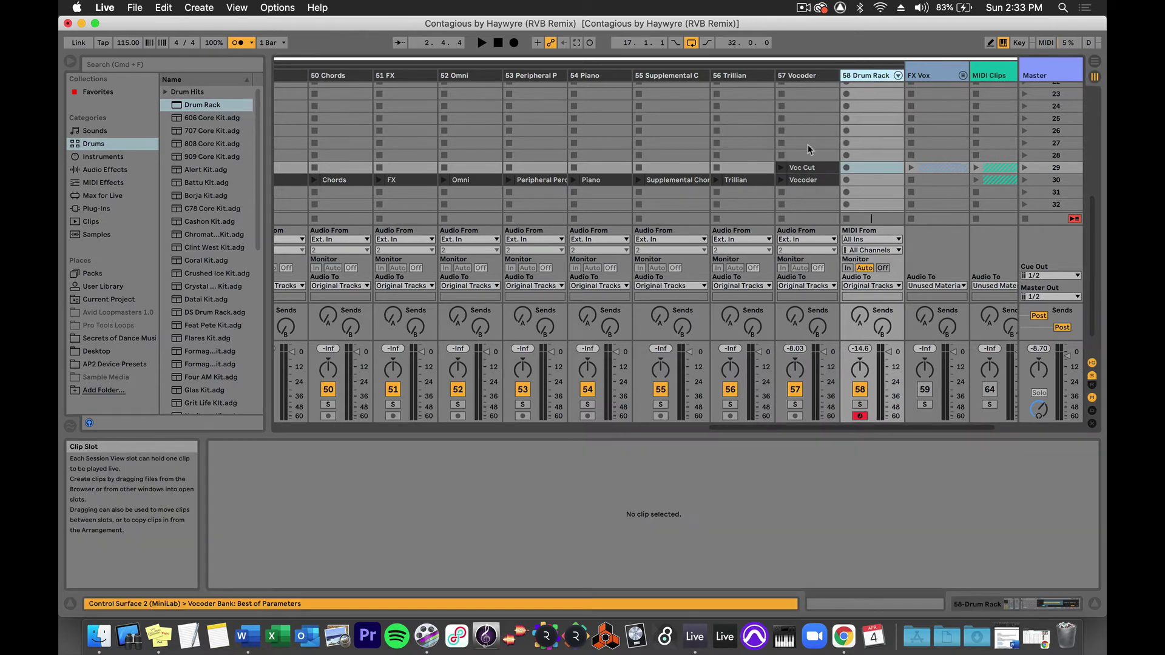
double_click(876, 75)
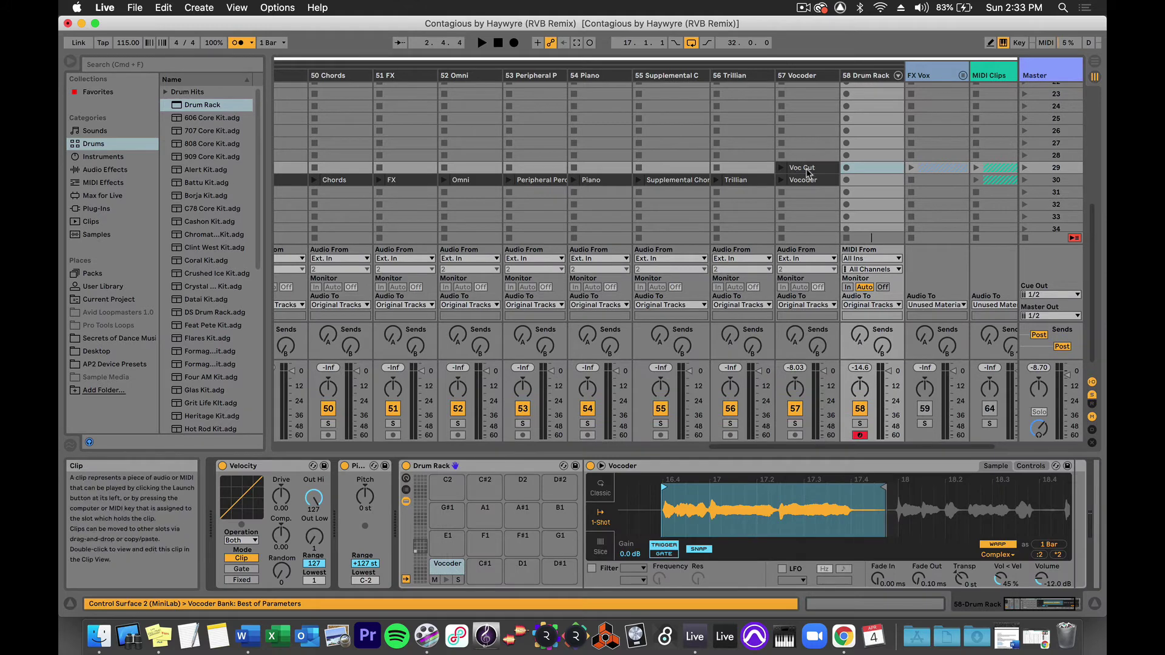
left_click_drag(807, 173, 518, 566)
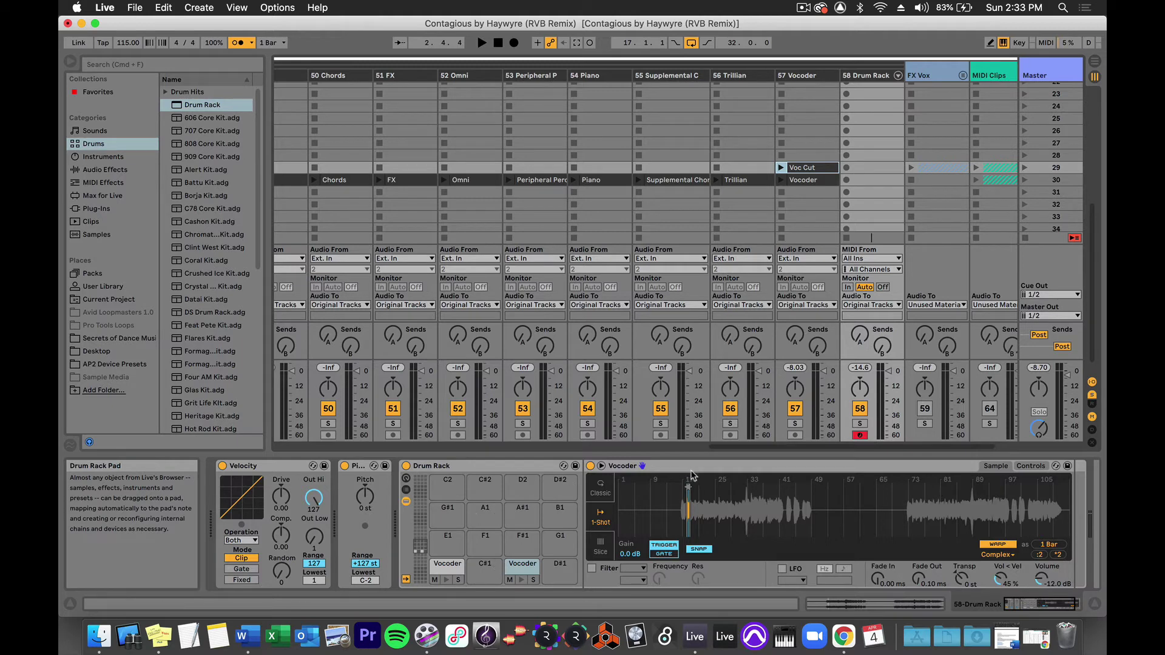
left_click_drag(688, 481, 688, 570)
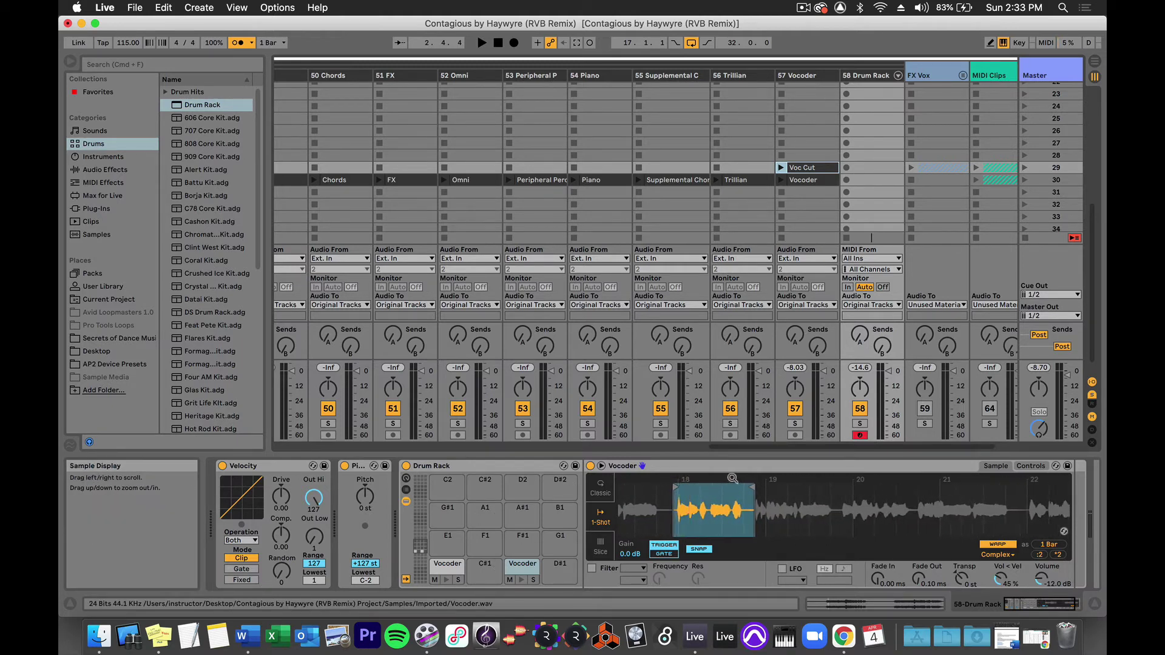
Trim the start of the D1 pad's sample to the vocal's onset just before bar 18 and play the pad
key("s")
mouse_move(688, 481)
left_mouse_down()
mouse_move(688, 510)
mouse_move(661, 489)
left_mouse_up()
key("s")
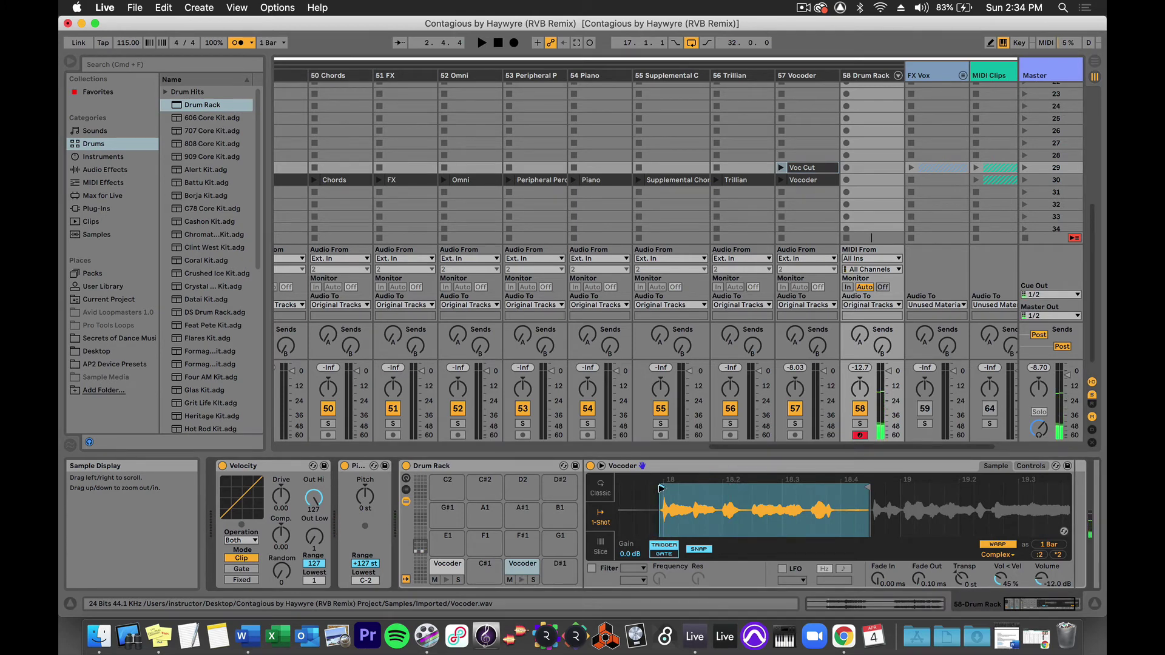
Audition the C1 and D1 pads in alternation to hear both vocal phrases
key("s")
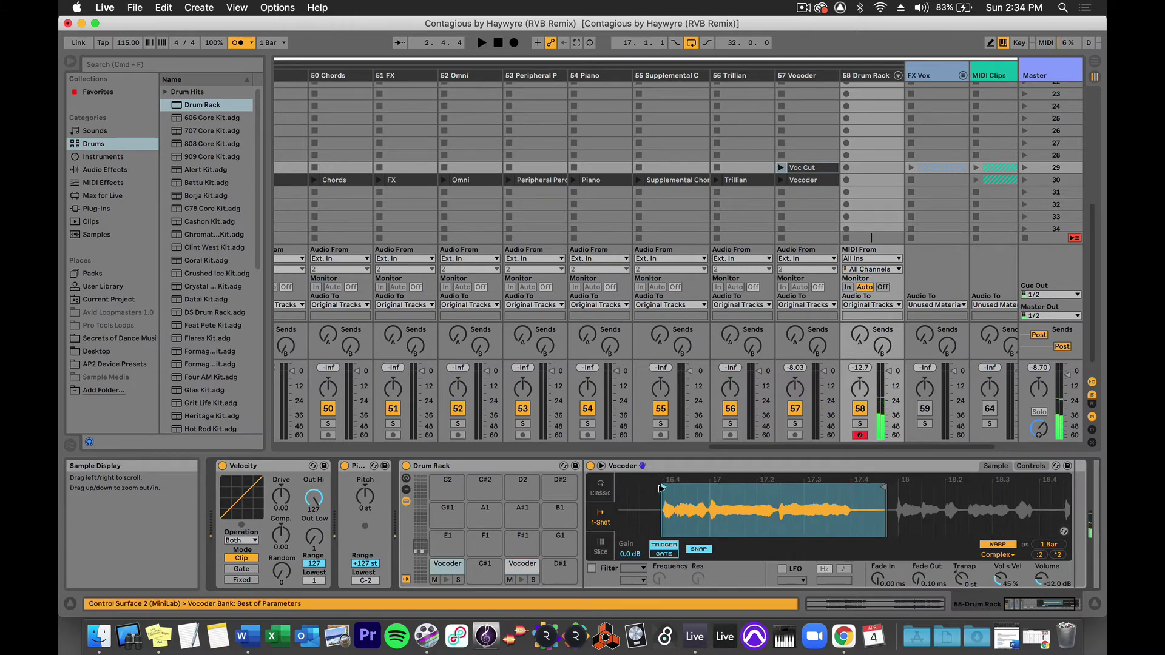
key("s")
key("a")
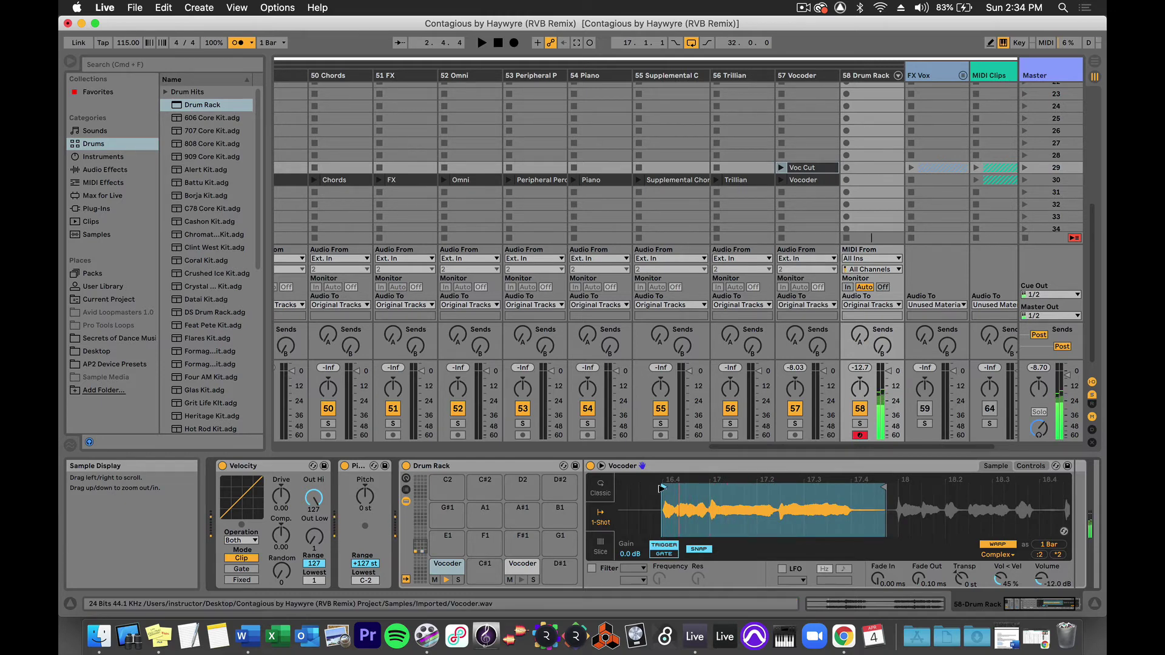
key("s")
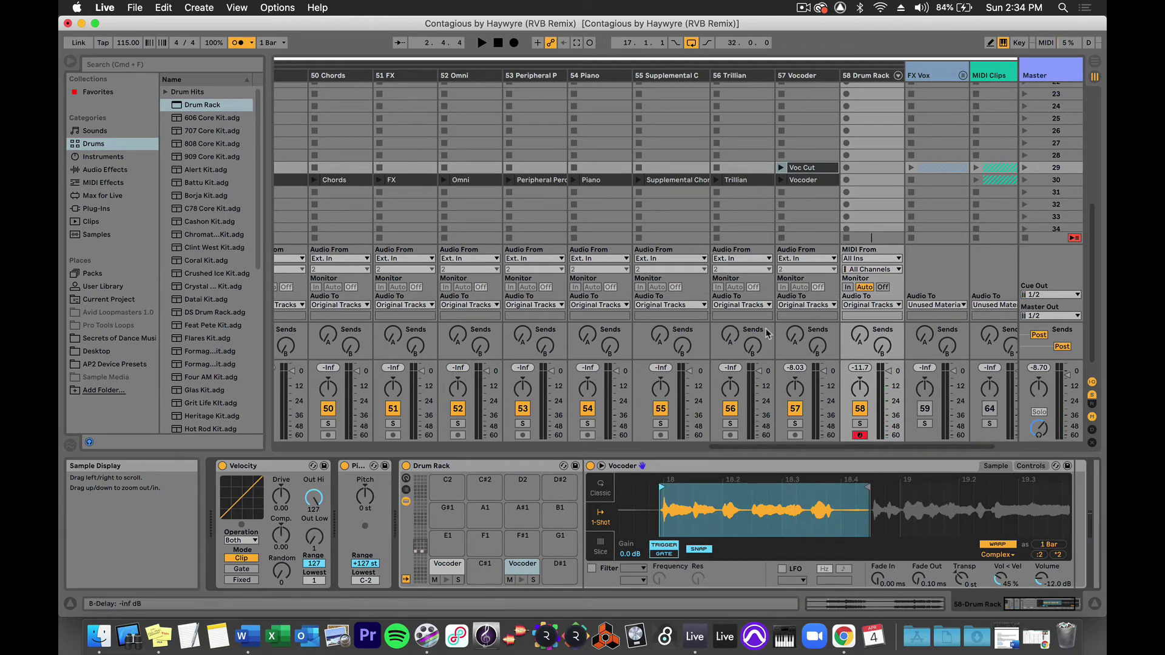
Open the Voc Cut clip to review its selected phrase, and return to the Drum Rack track's devices
left_click(806, 170)
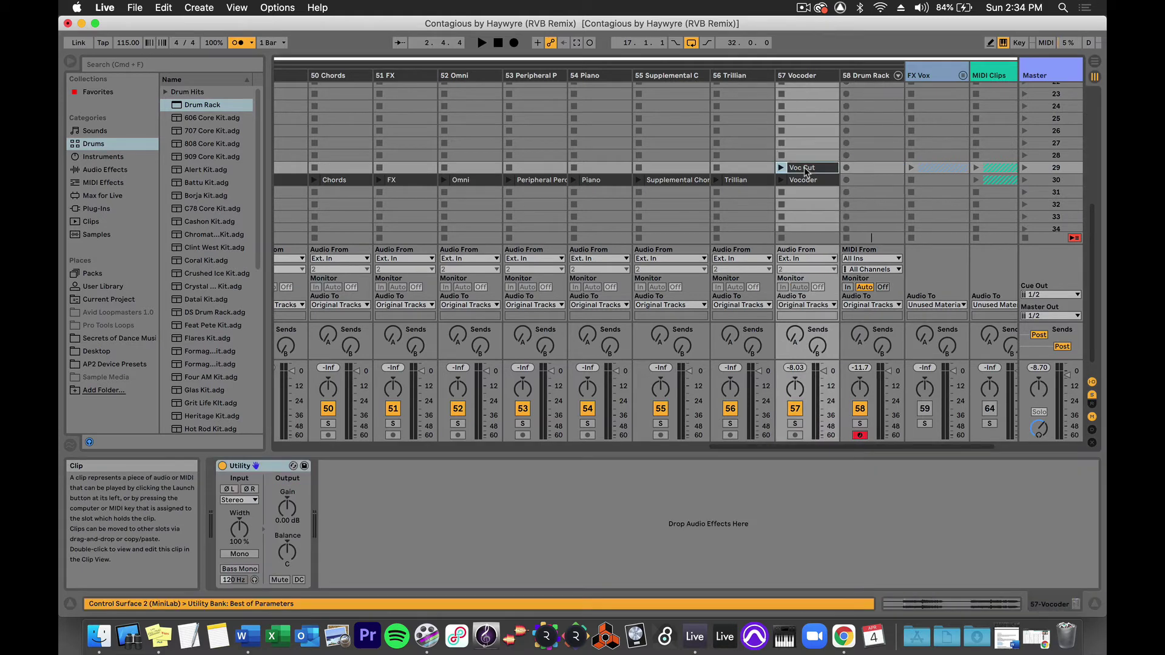
double_click(806, 169)
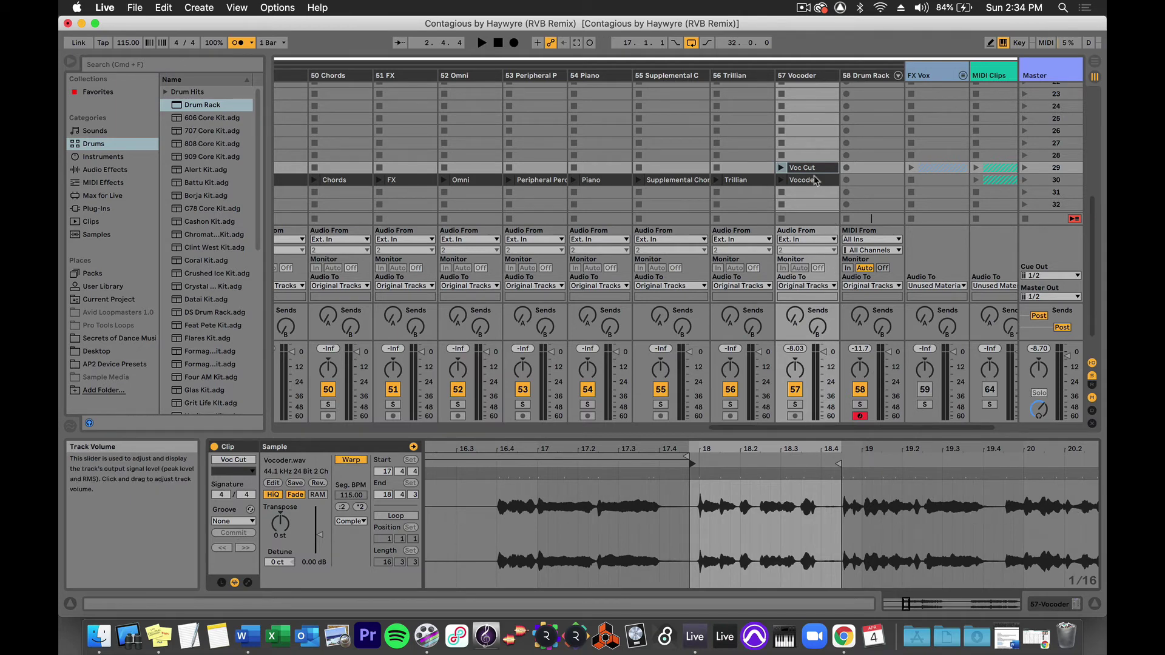
left_click_drag(812, 176, 872, 167)
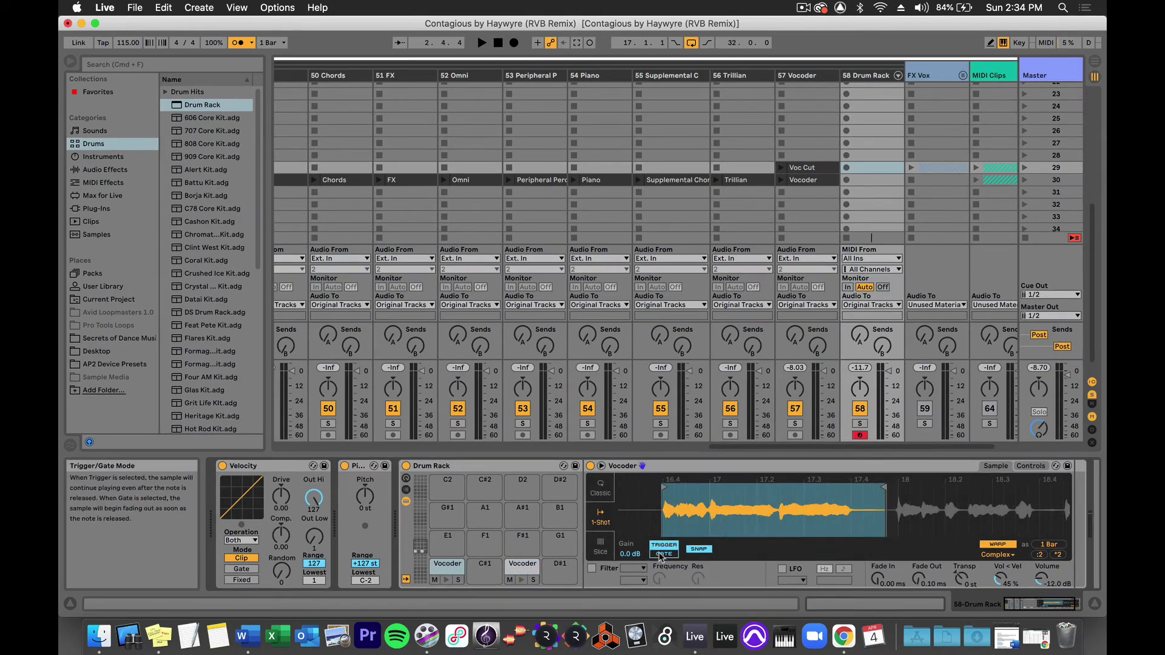
Compare Trigger and Gate playback for the C1 pad's Vocoder sample and finish with Gate mode selected
left_click(530, 560)
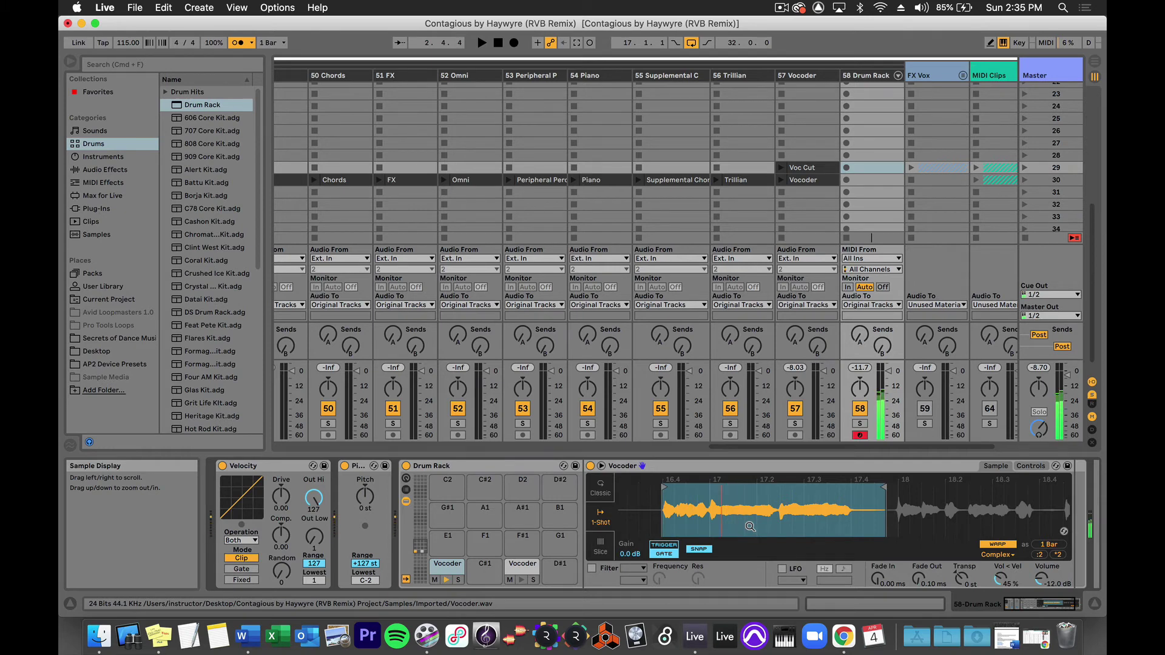
left_click(670, 550)
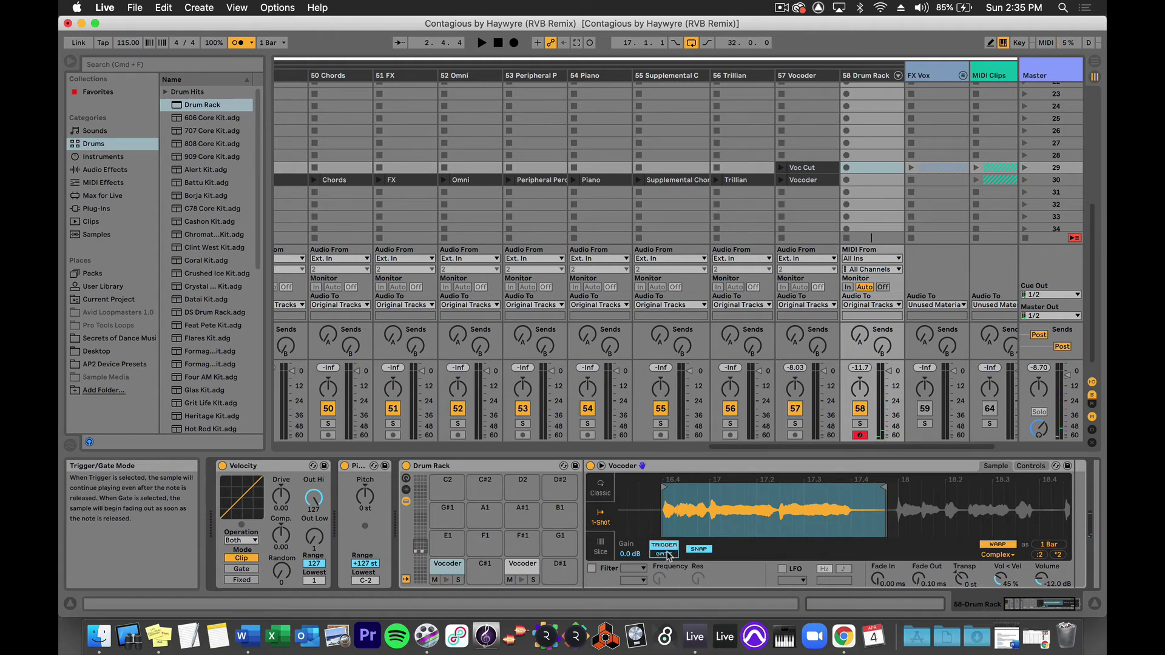
left_click(668, 553)
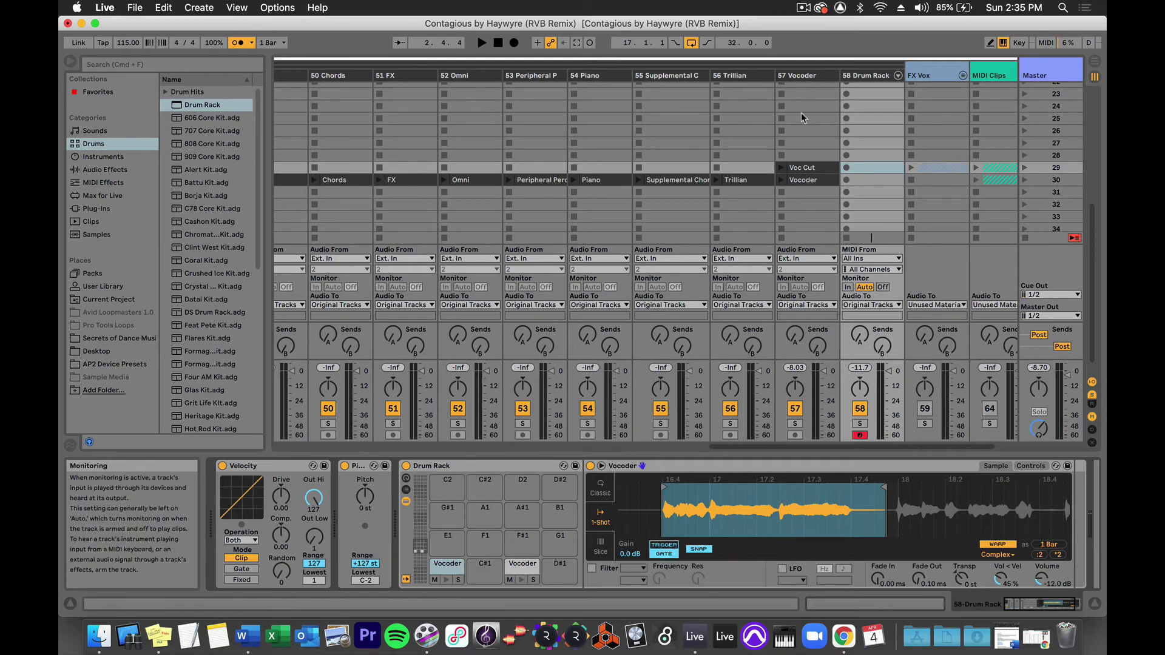
Disarm the Drum Rack track and arm the Primary Vox track inside the unfolded Vocals group
left_click(860, 435)
scroll(818, 321, "left", 1)
scroll(817, 321, "left", 15)
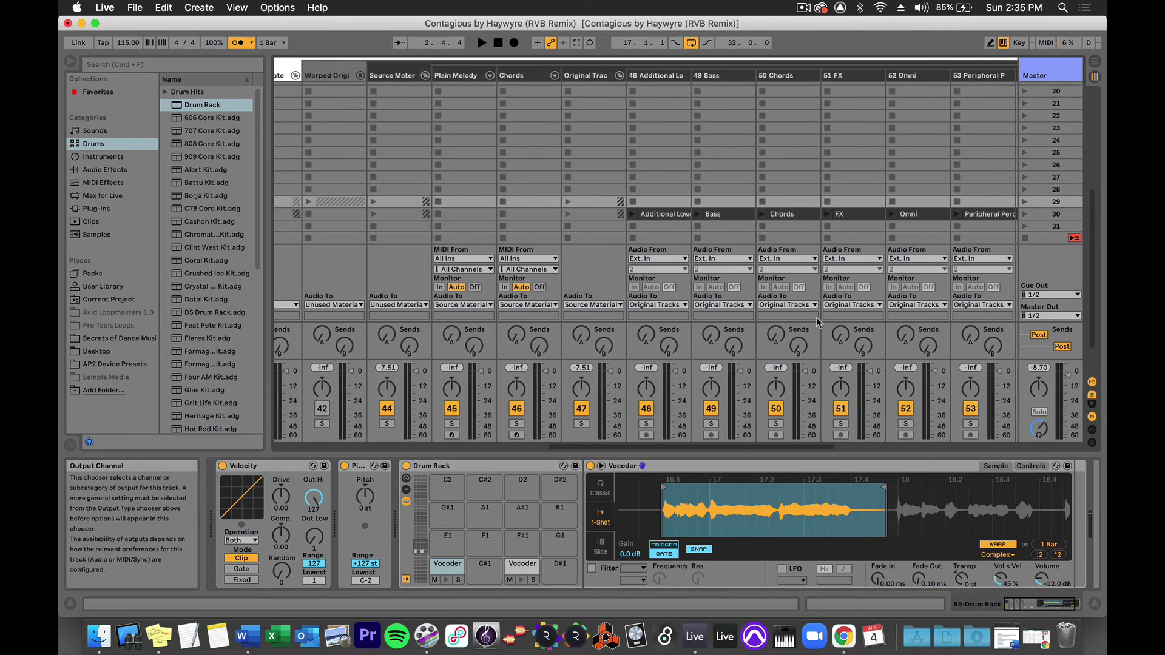
scroll(818, 322, "left", 1)
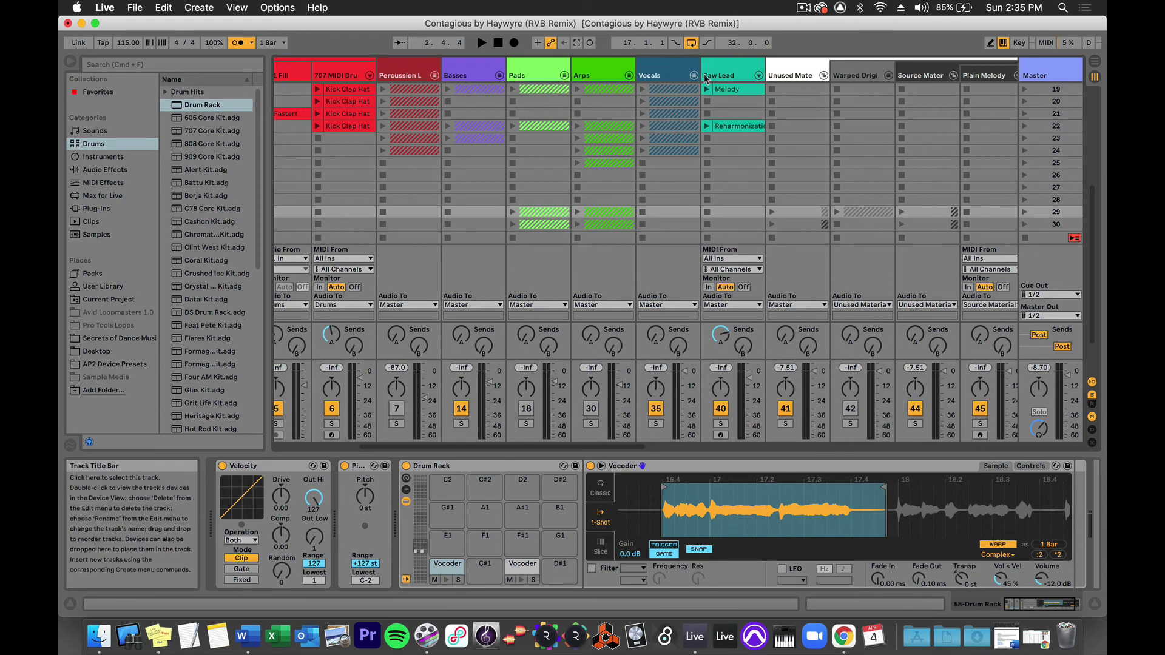
left_click(693, 75)
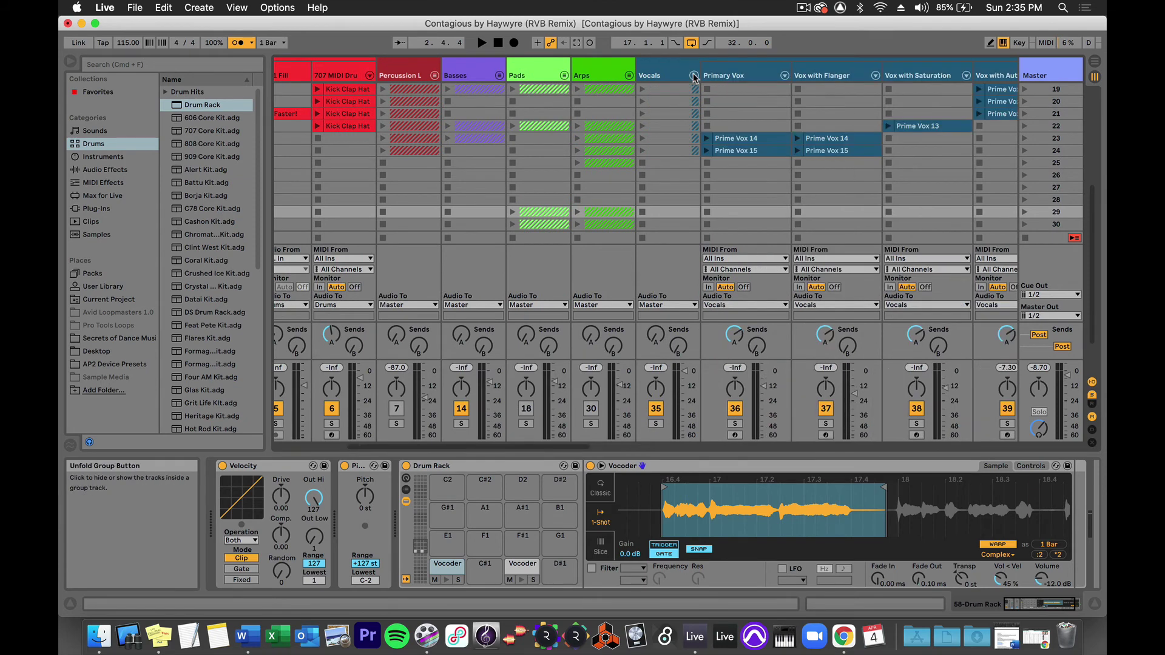
scroll(607, 82, "right", 5)
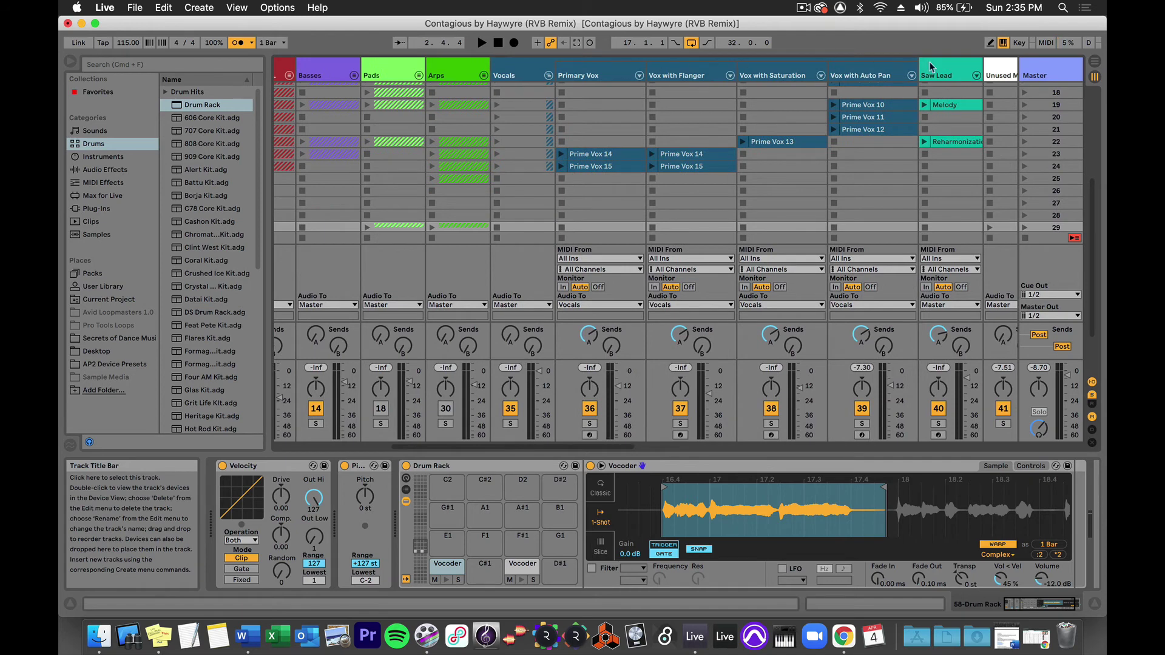
left_click(603, 76)
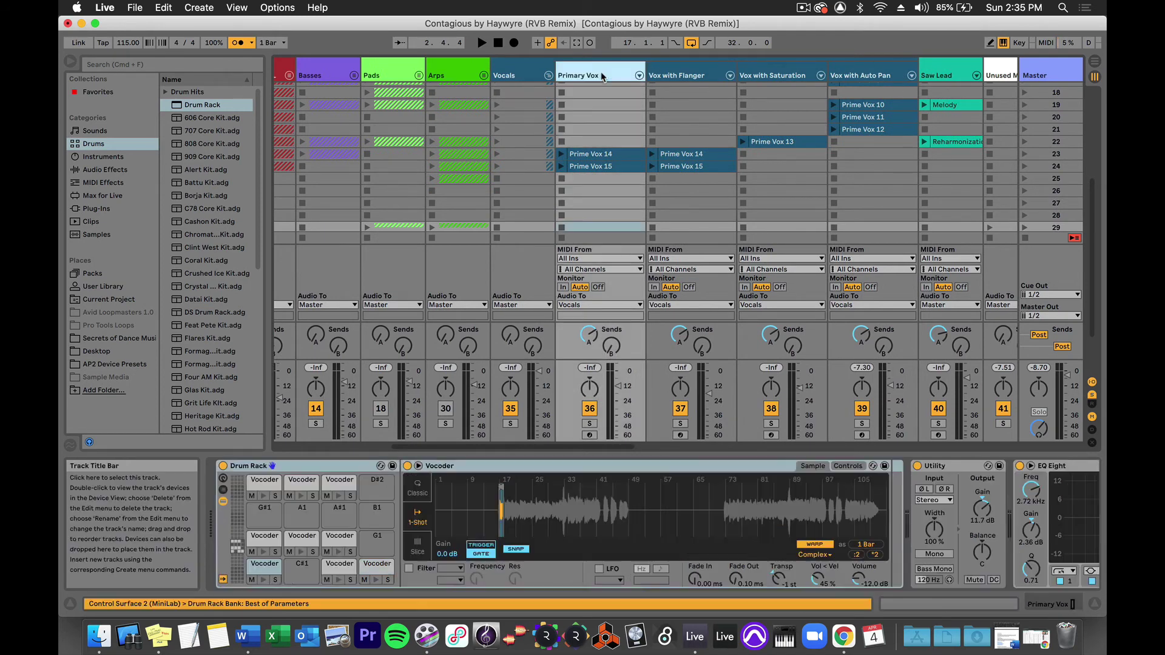
left_click(589, 435)
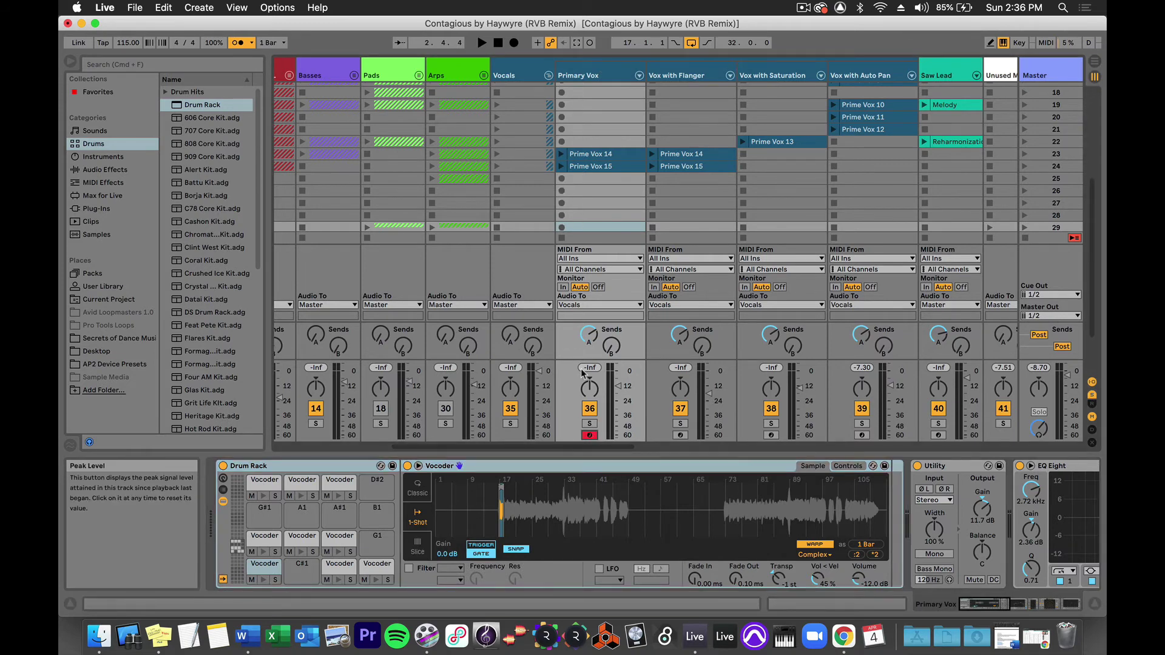
Audition the Primary Vox rack's vocal chops on pads C1, D1, D#1, F1 and F#1
left_click(264, 580)
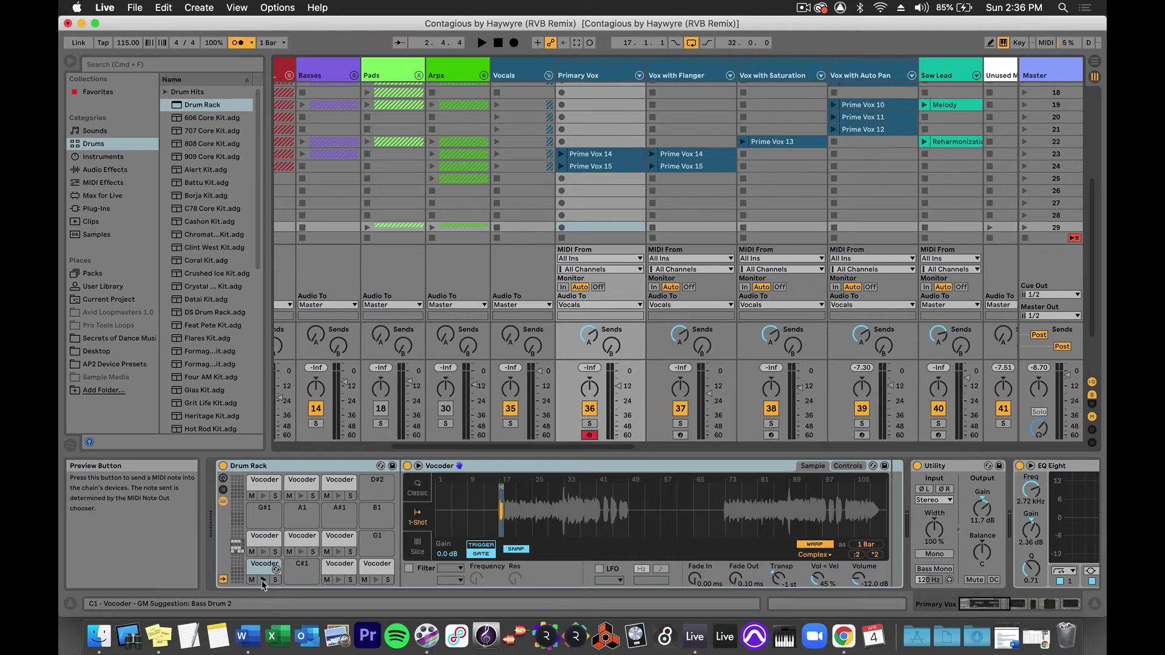
left_click(264, 581)
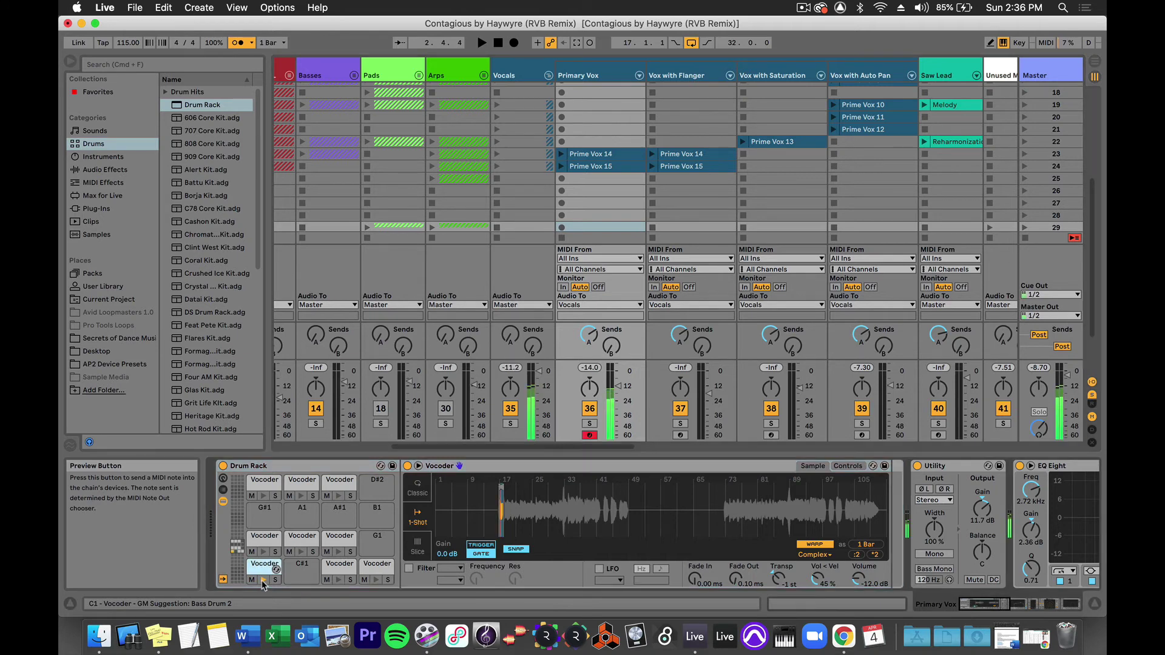
left_click(338, 581)
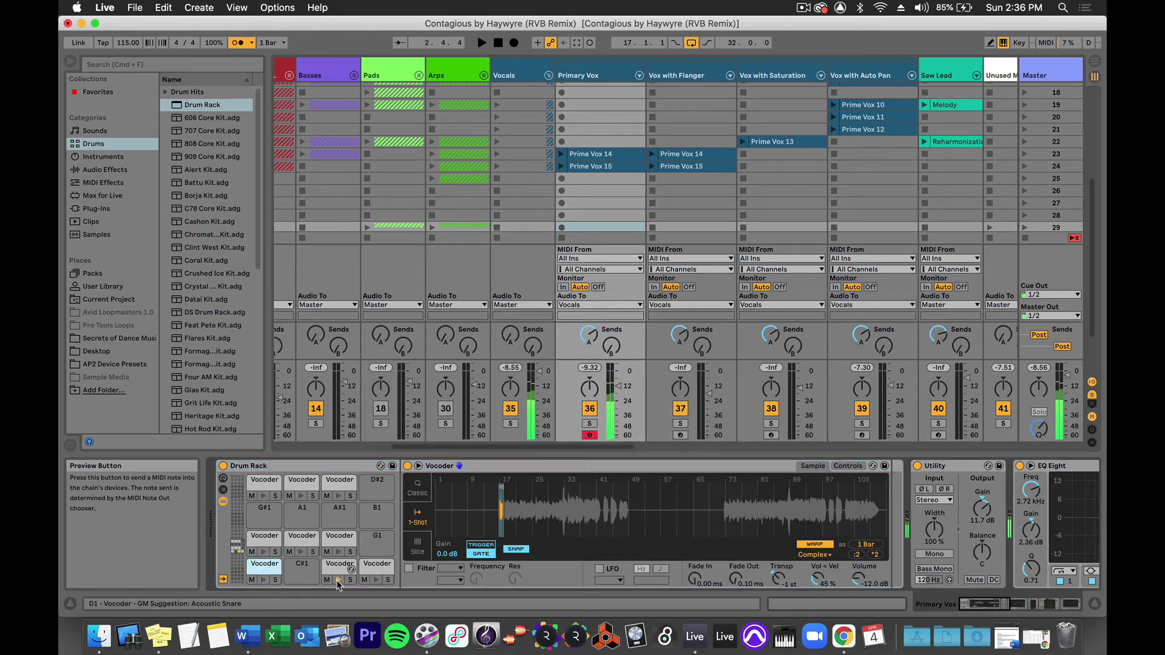
left_click(376, 580)
left_click(300, 552)
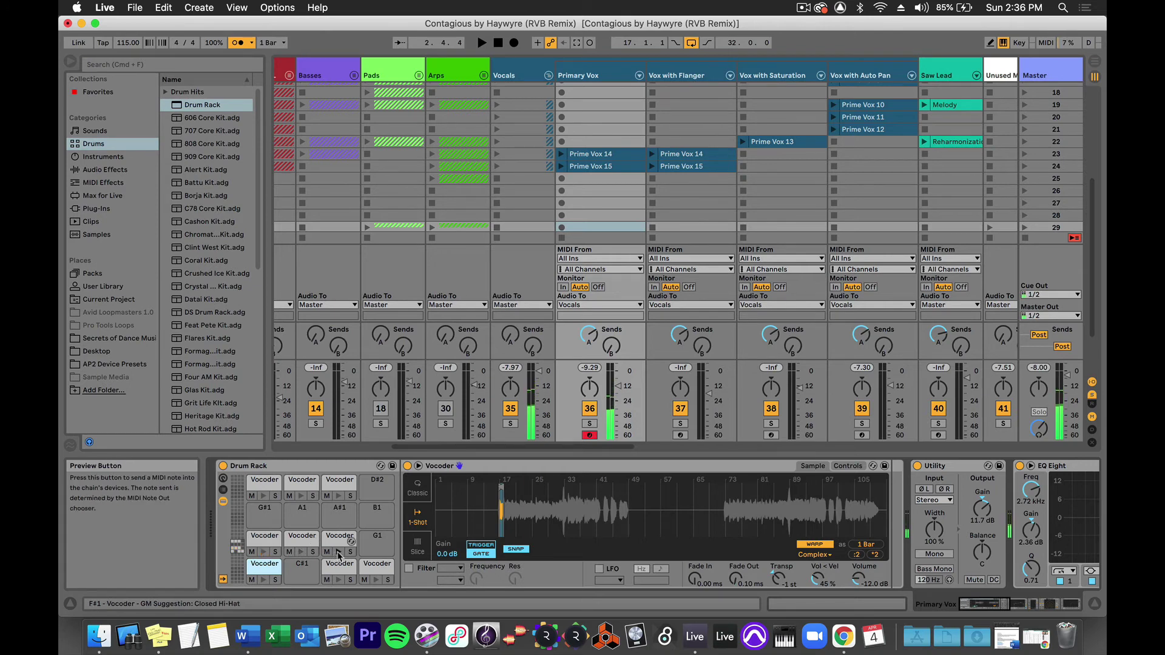
left_click(339, 552)
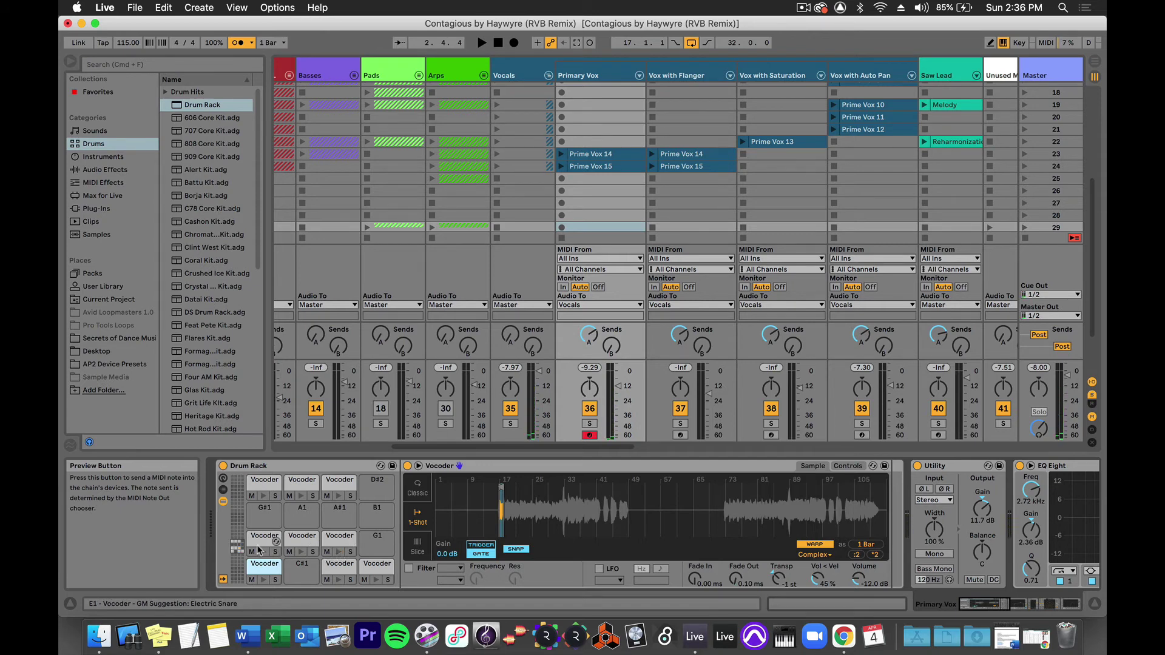
Audition the Primary Vox rack's C2, C#2 and D2 pads, and view the C#2 pad's sample settings
left_click(263, 497)
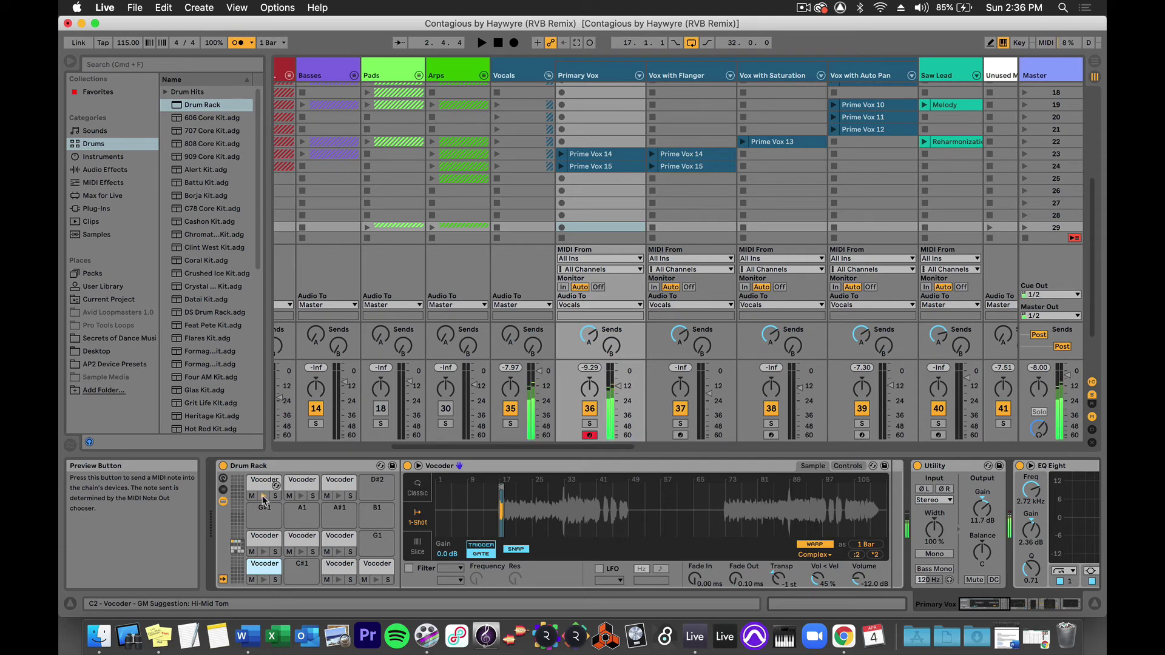
left_click(301, 497)
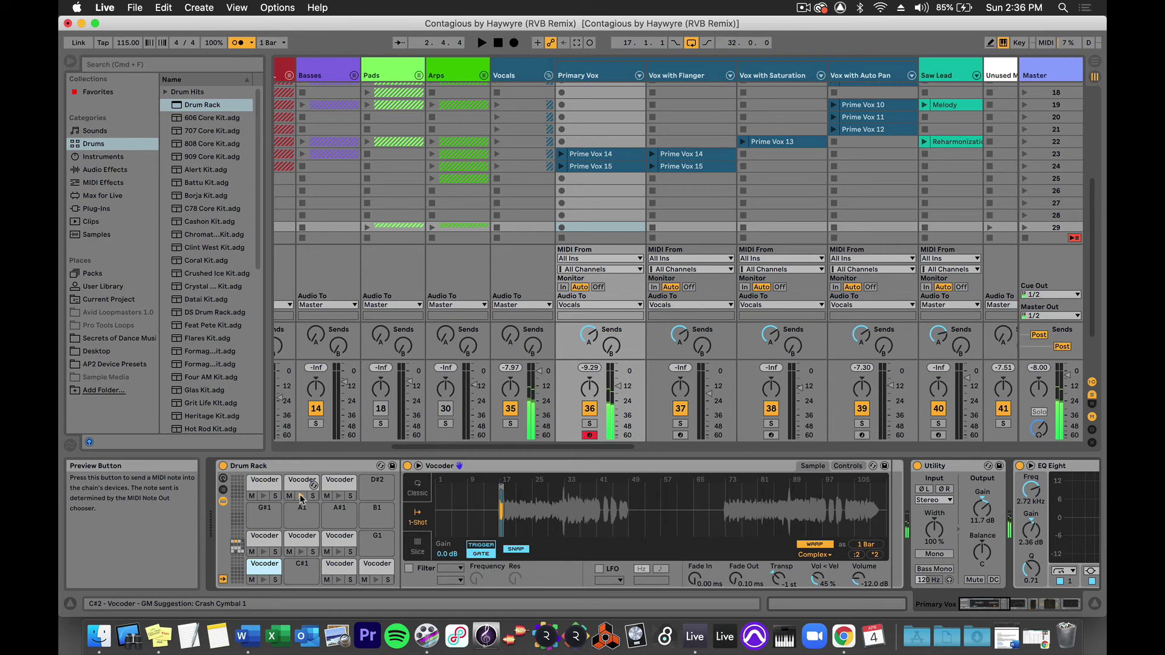
left_click(300, 481)
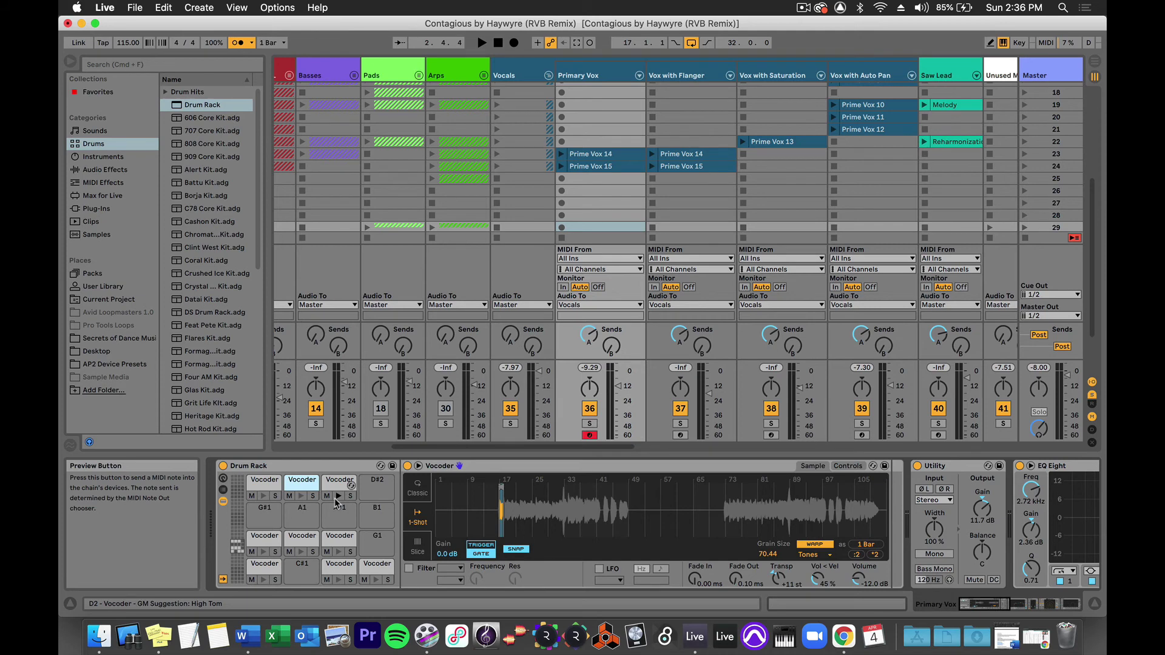
left_click(301, 497)
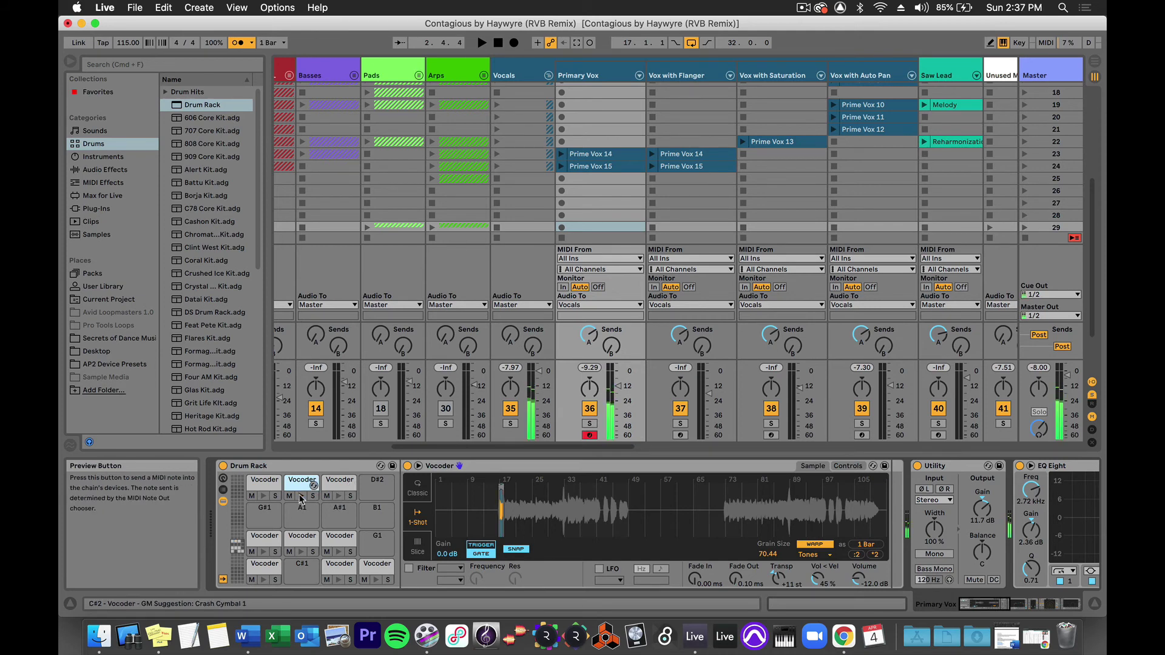
left_click(339, 499)
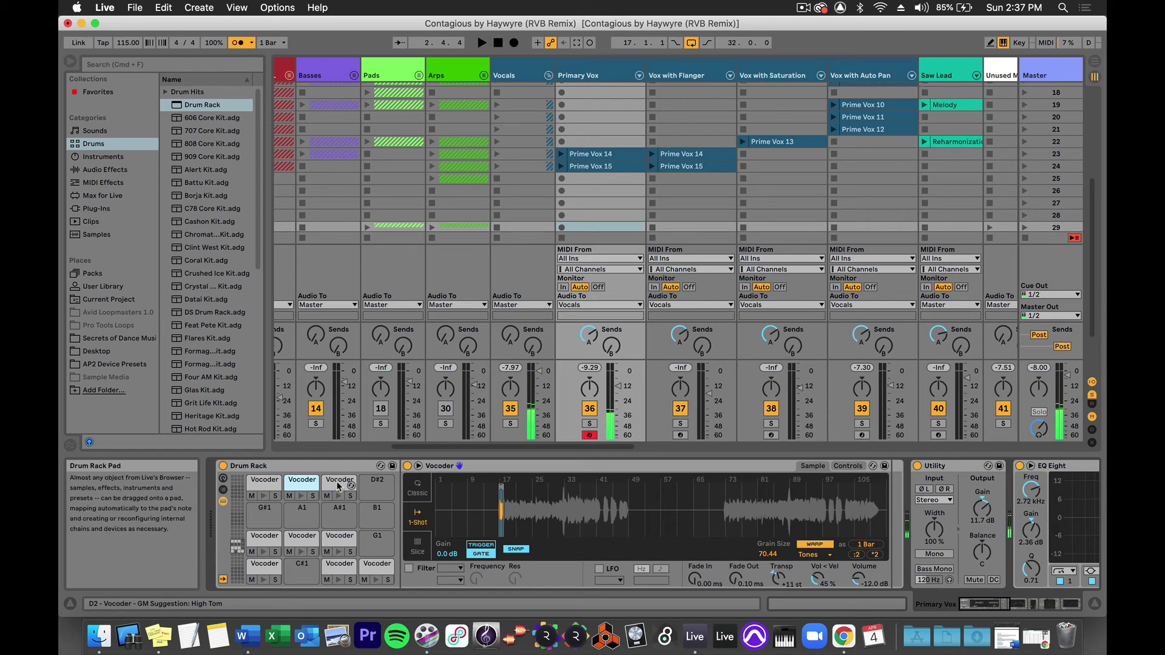
Compare the pitch transposition settings of the Primary Vox rack's D2, C1, C2 and E1 pads
left_click(339, 484)
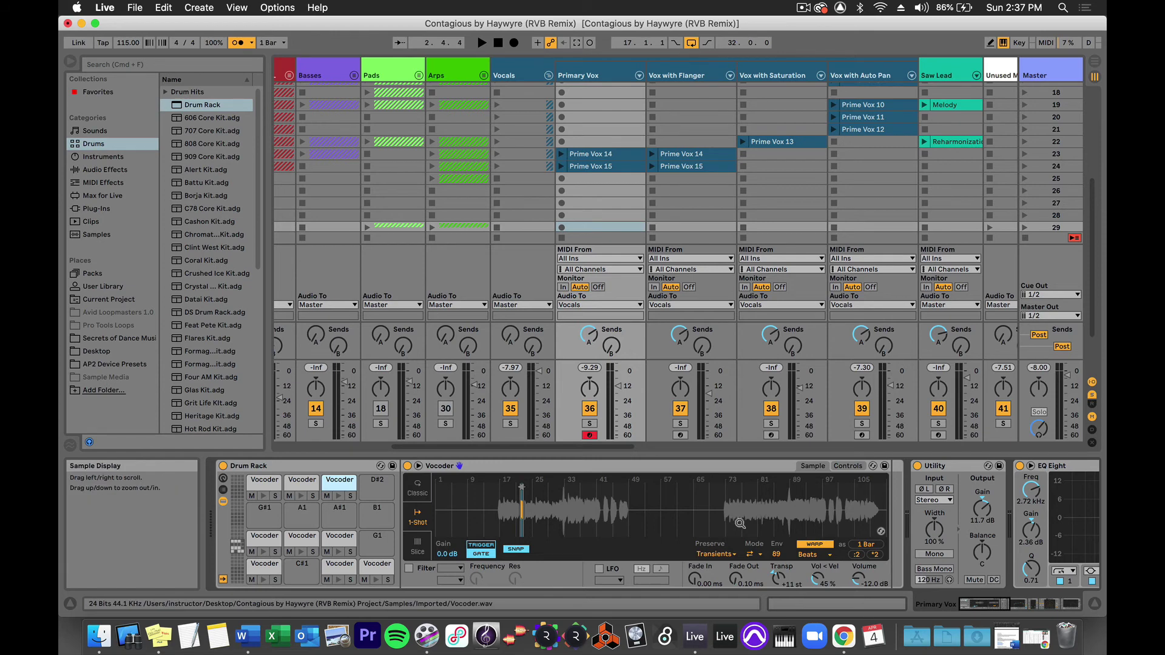
left_click(848, 466)
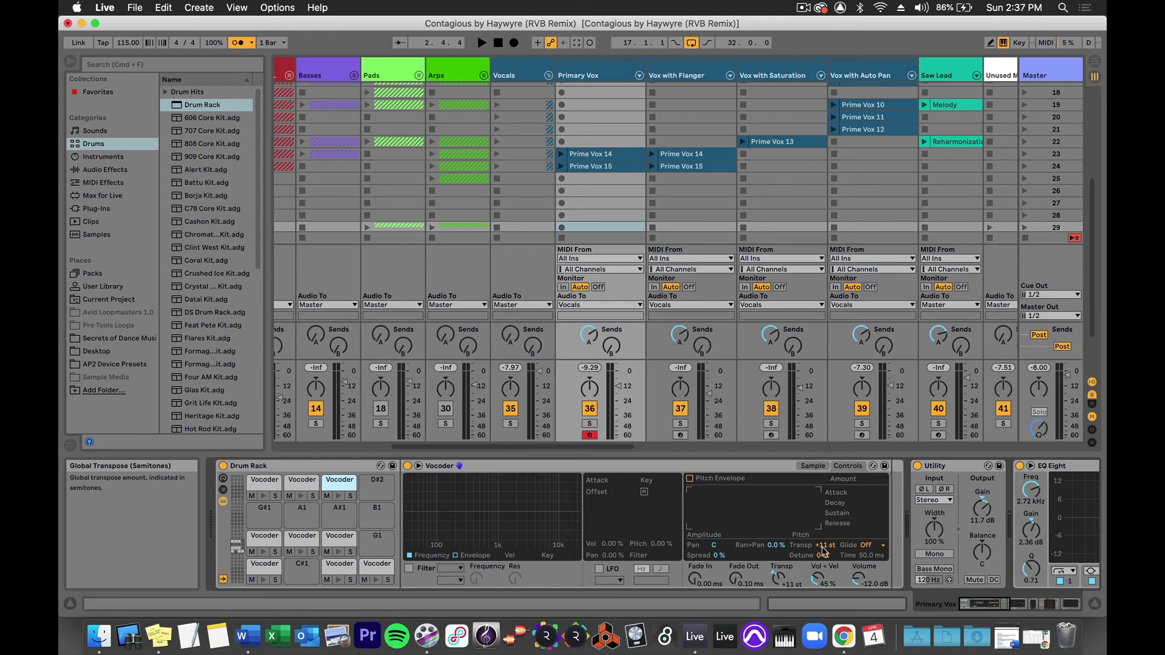
left_click(251, 570)
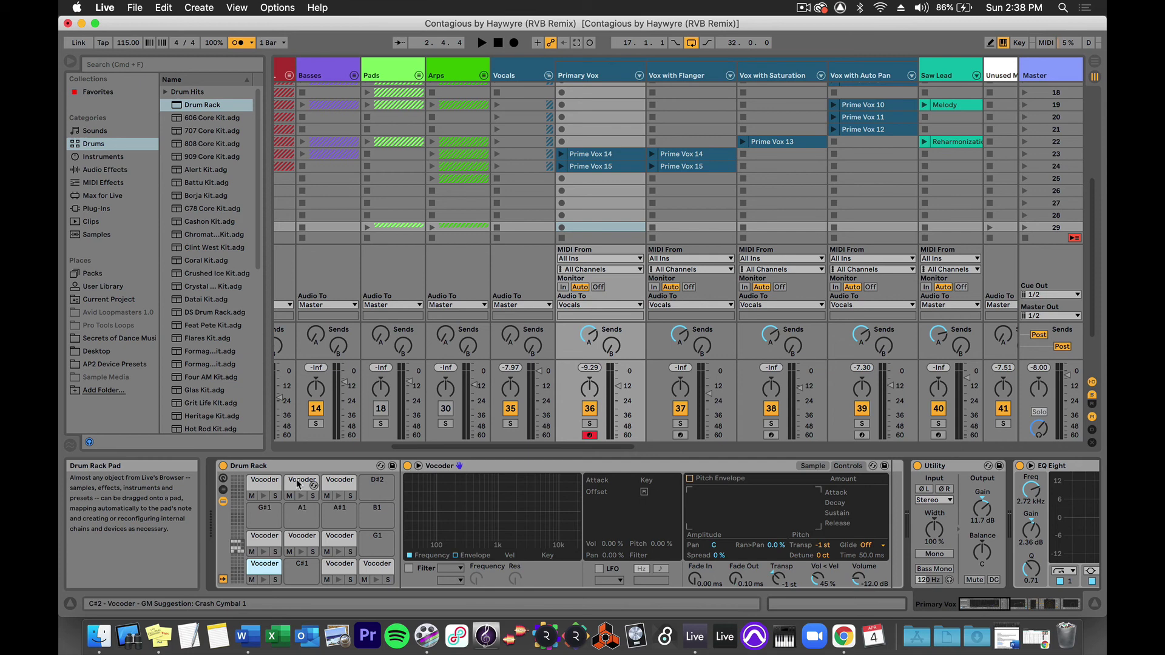
left_click(340, 482)
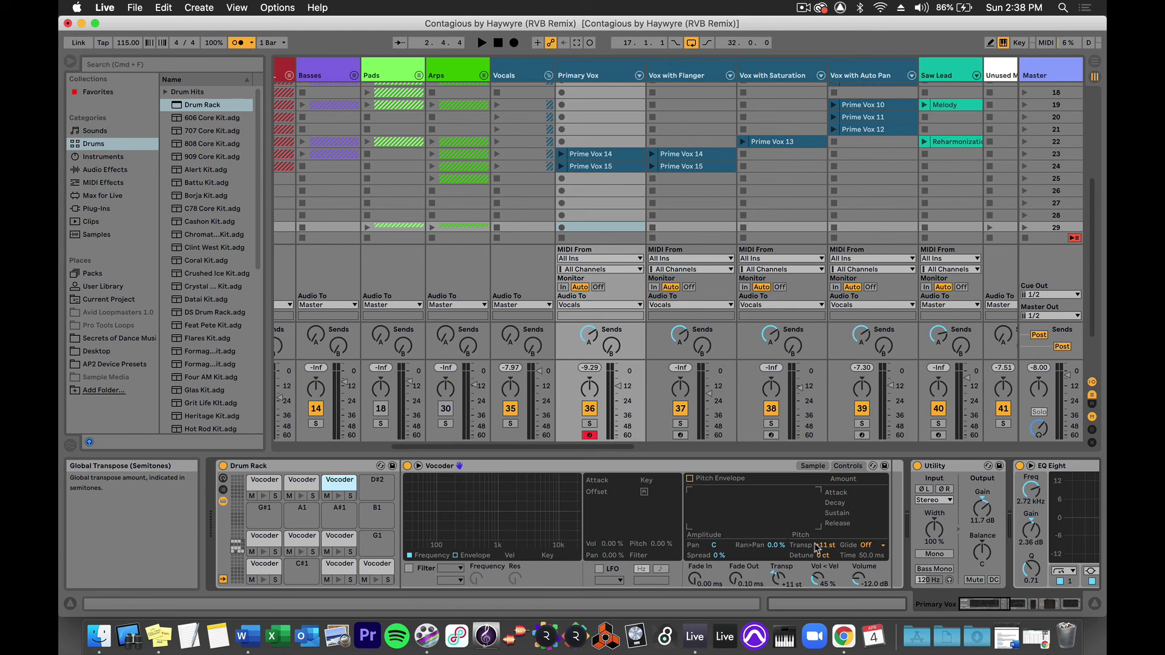
left_click(267, 482)
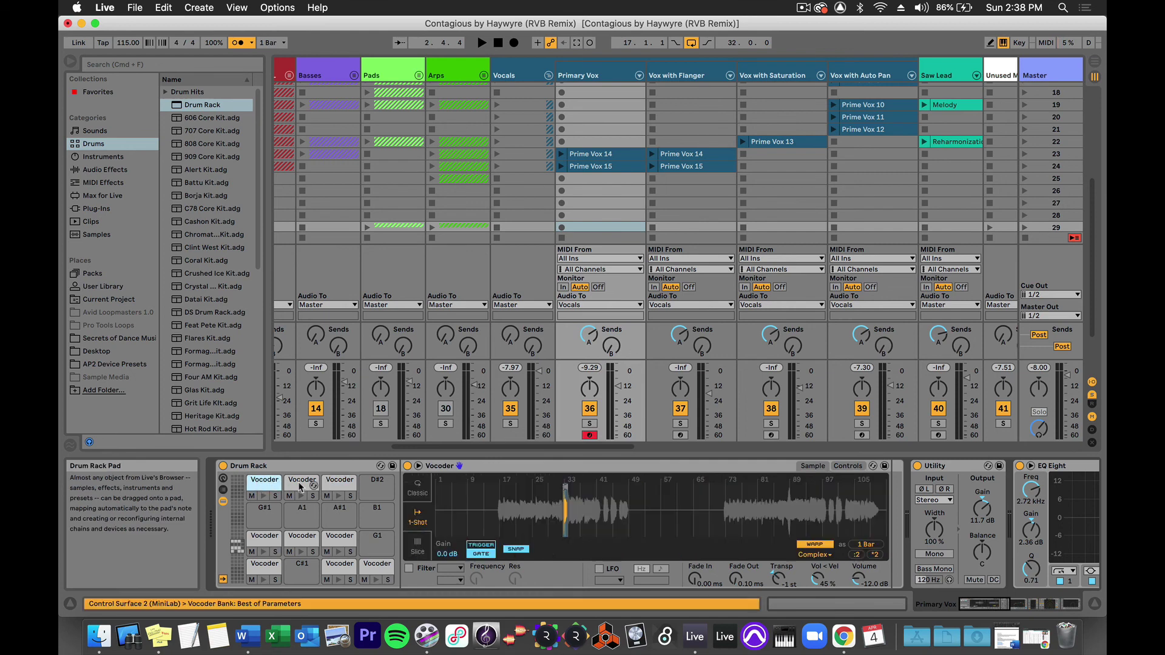
left_click(847, 466)
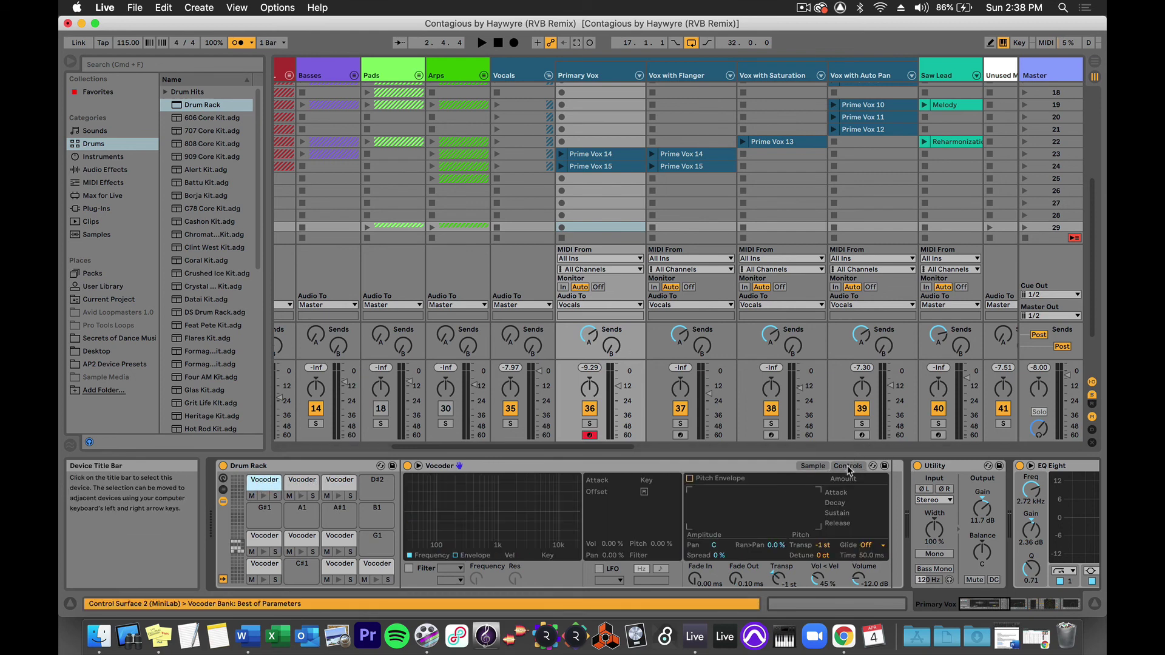
left_click(267, 542)
left_click(849, 466)
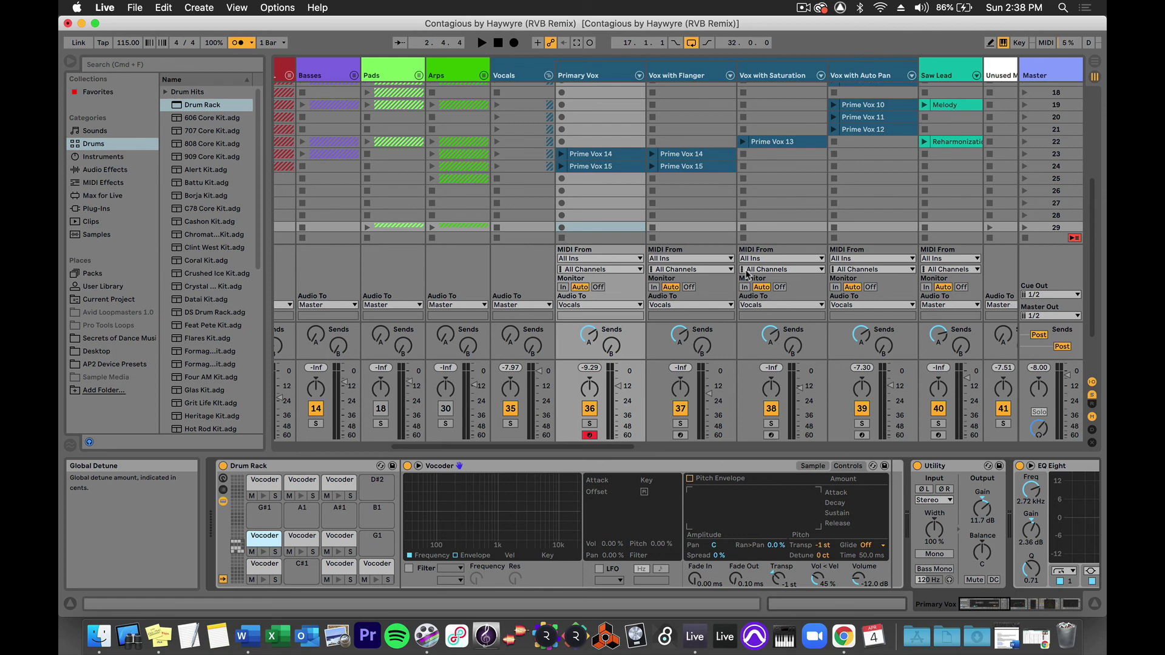
Fold the Original Tracks group and deactivate the whole group so it is silent
scroll(640, 188, "right", 2)
scroll(640, 188, "up", 1)
scroll(640, 188, "right", 15)
scroll(640, 188, "up", 1)
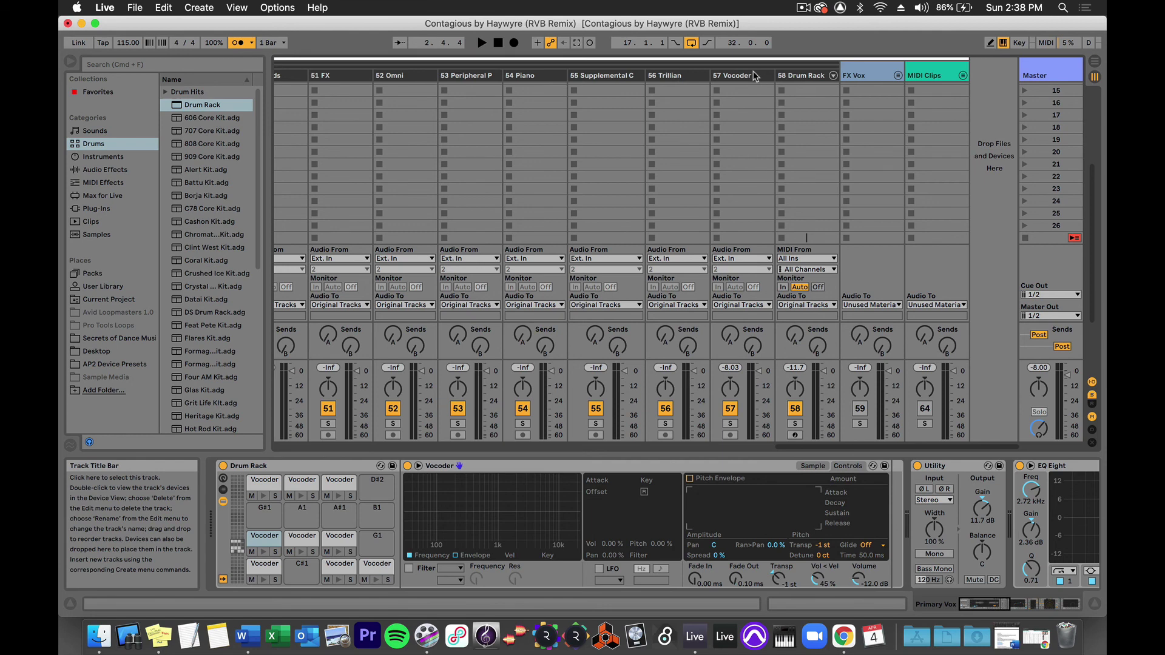
scroll(752, 75, "left", 10)
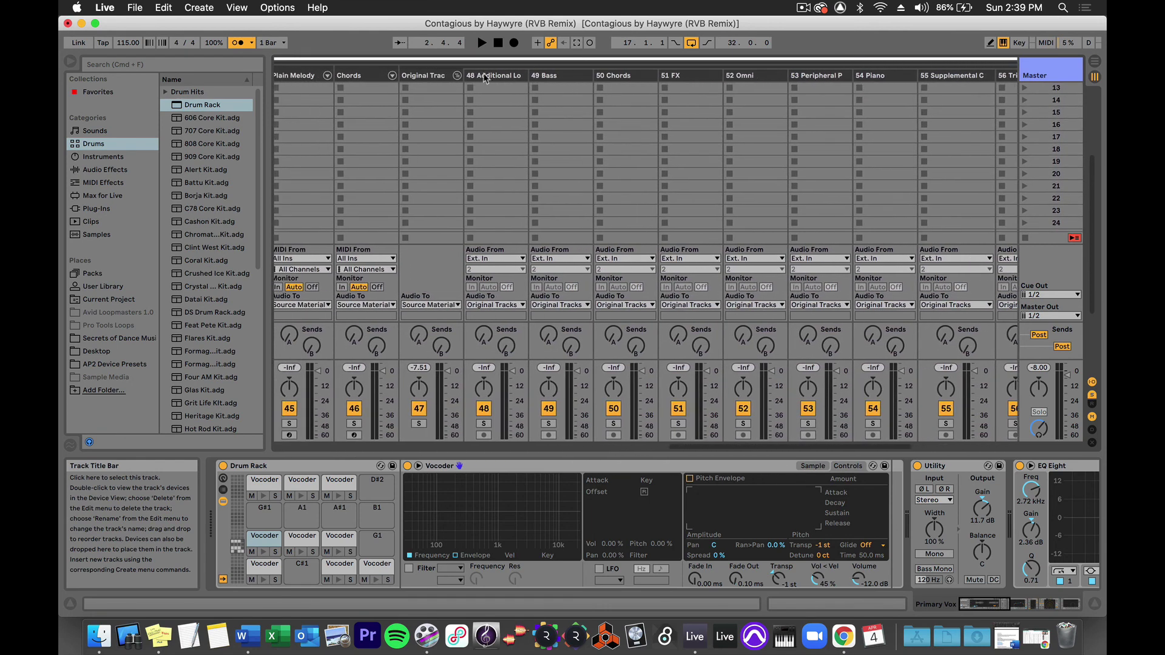
scroll(485, 77, "left", 3)
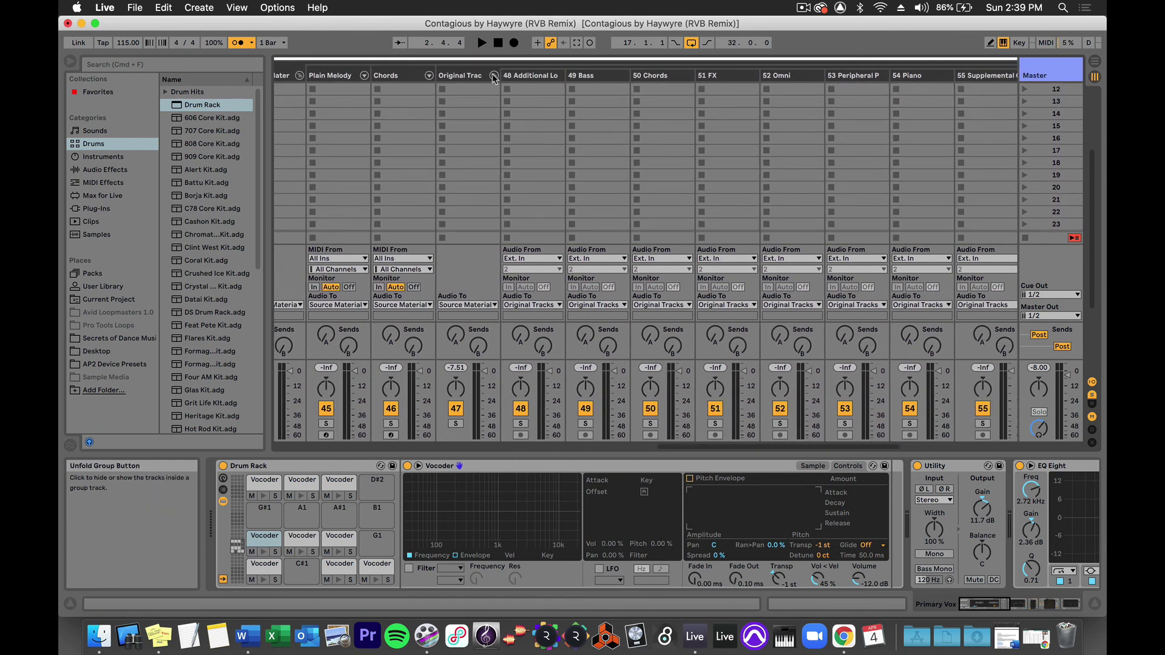
left_click(493, 76)
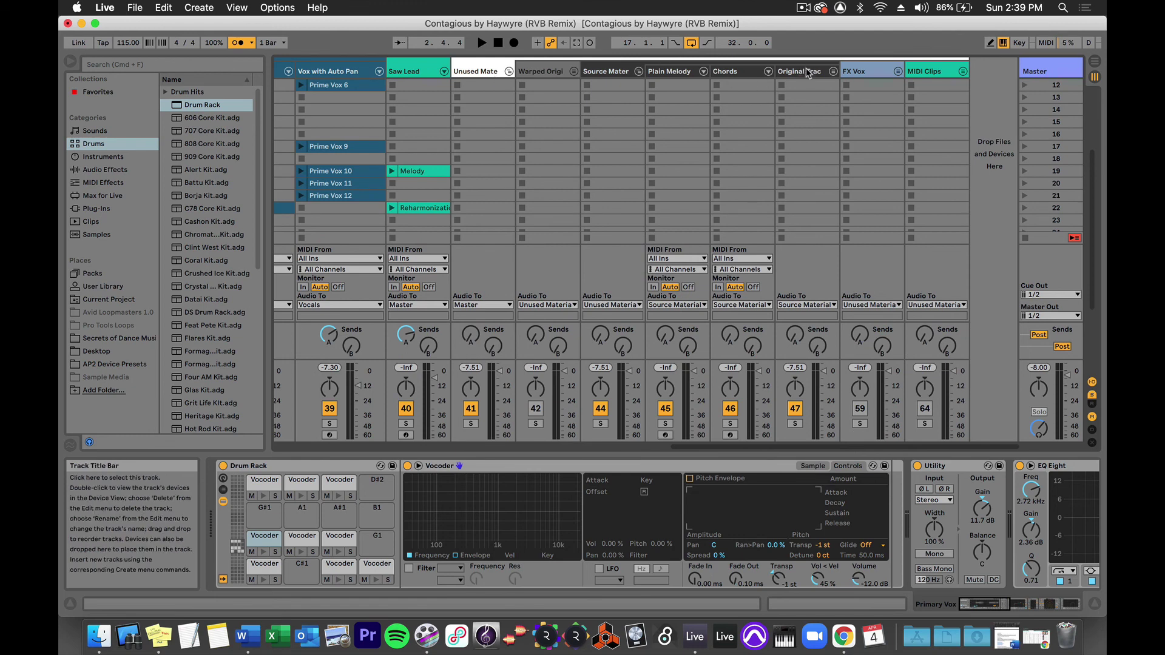
left_click(795, 410)
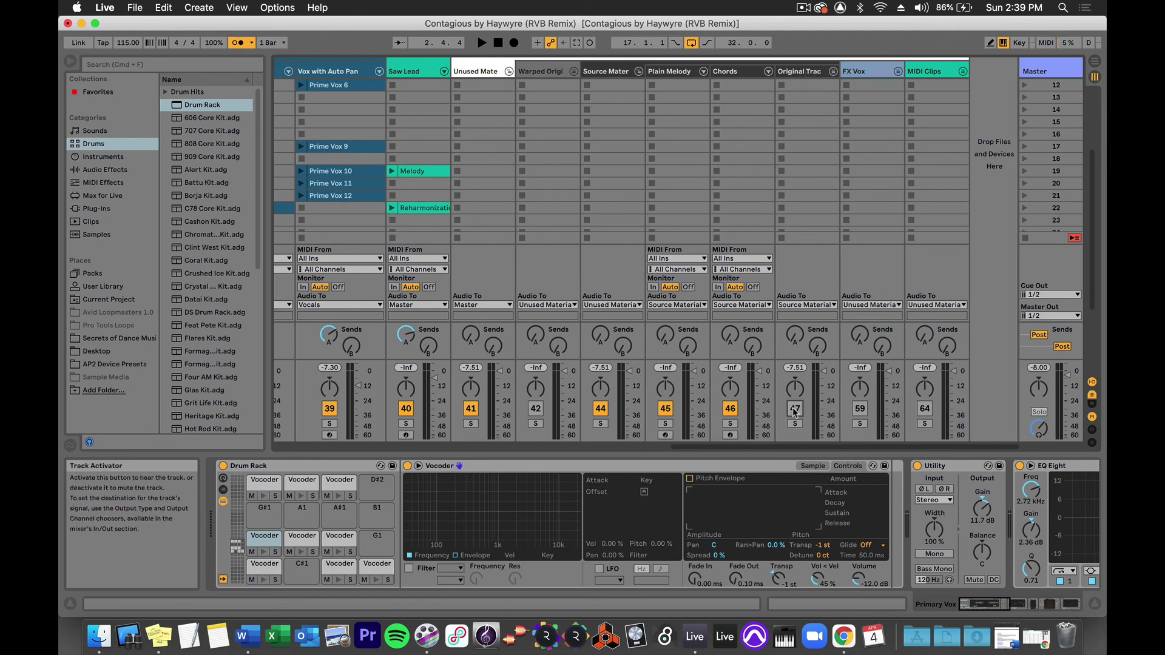